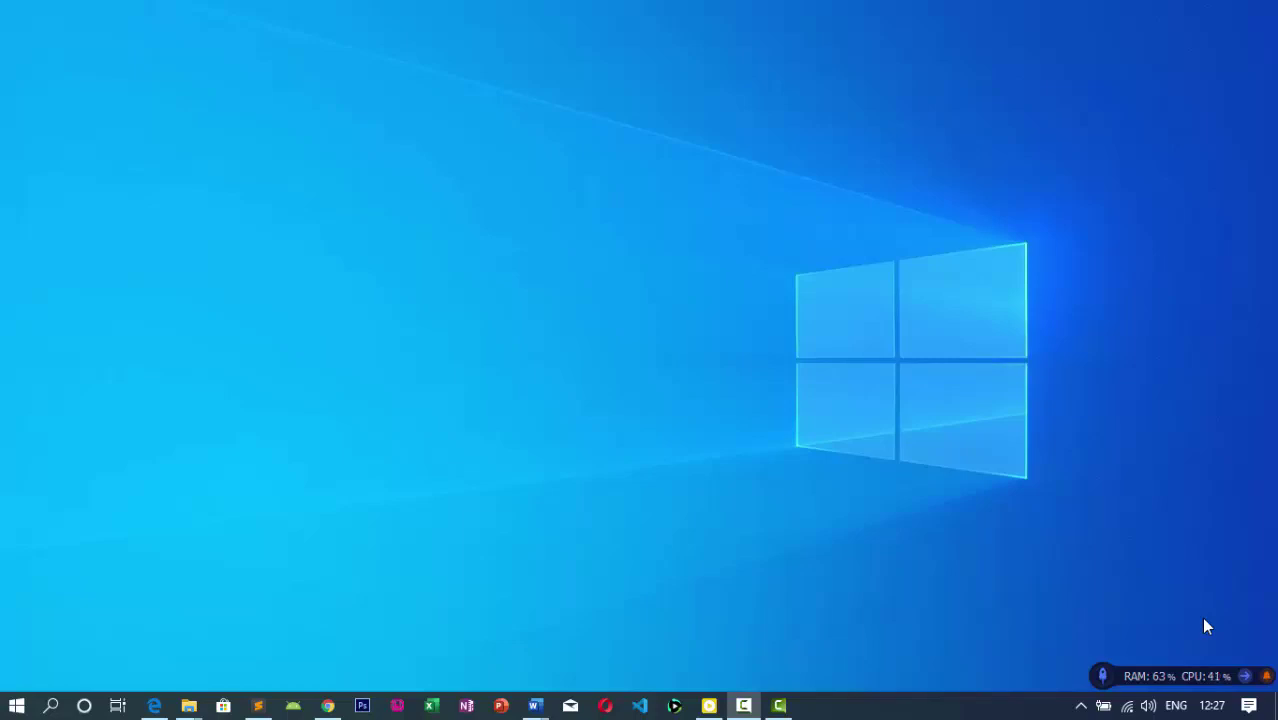
Bring up the Start menu with the Windows key
key("super")
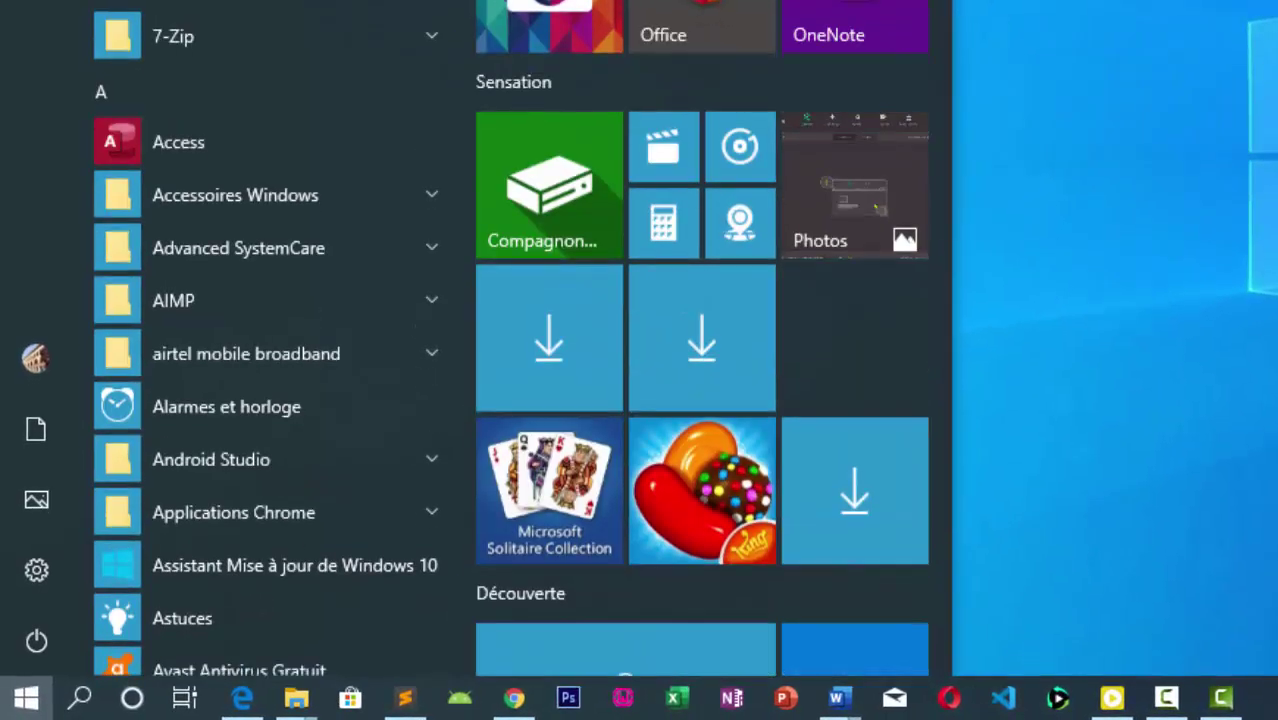
Search 'update', open Windows Update's history and go to the uninstallable installed updates list
type("update")
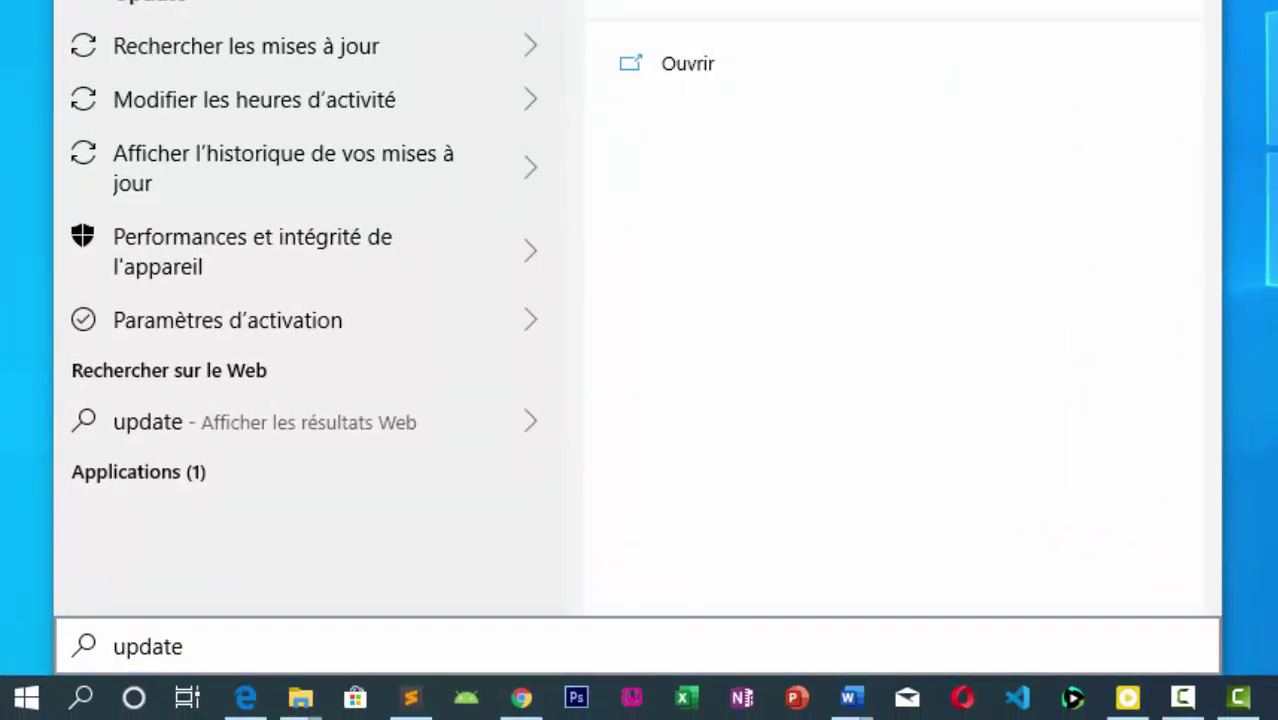
key("Return")
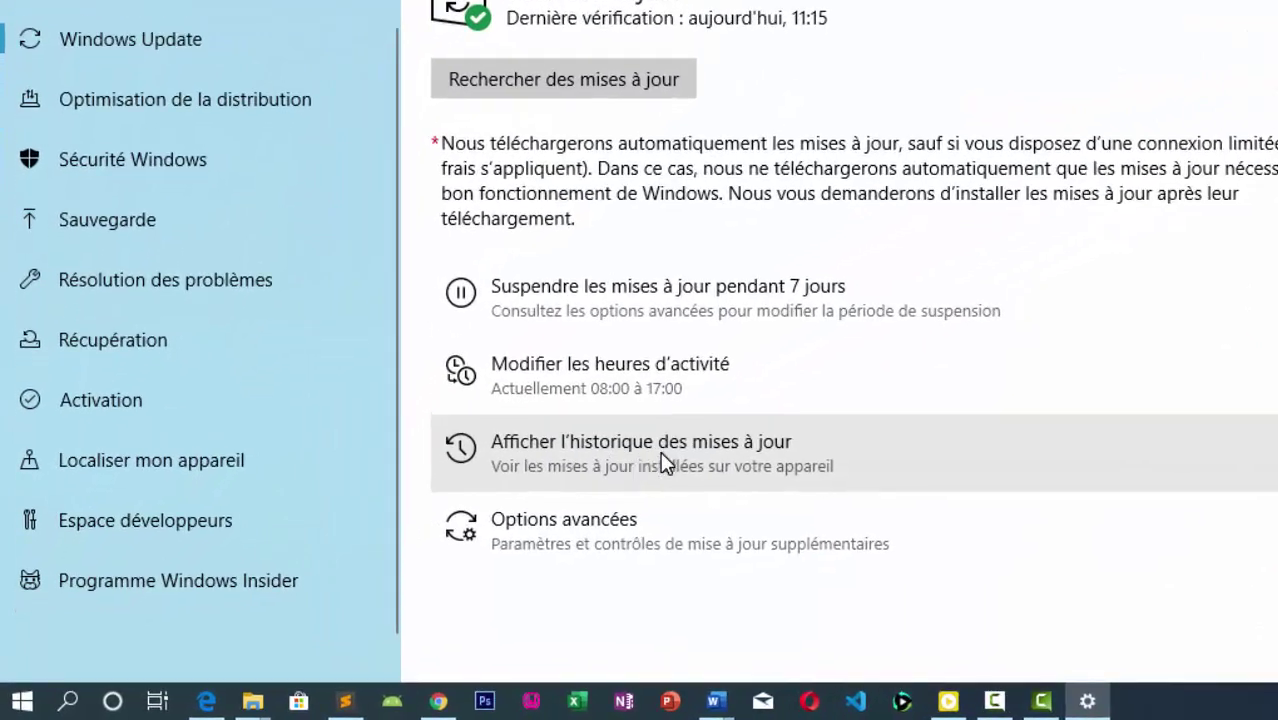
left_click(660, 455)
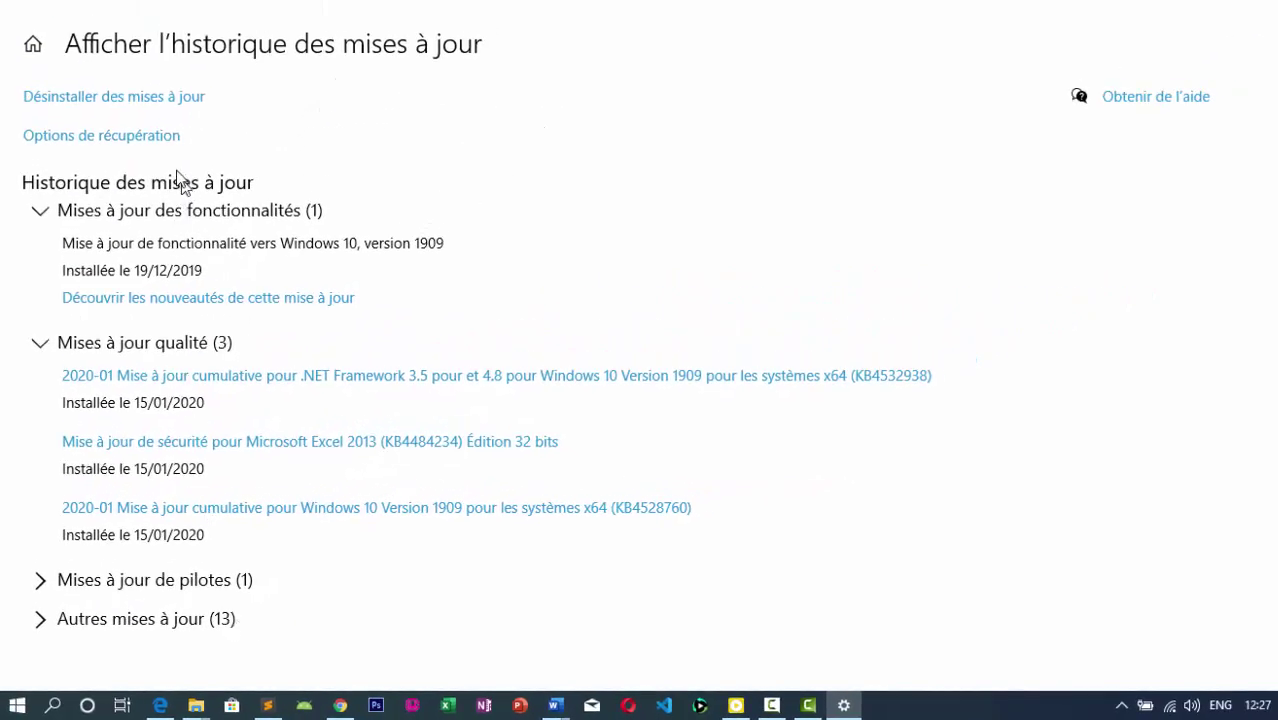
left_click(149, 97)
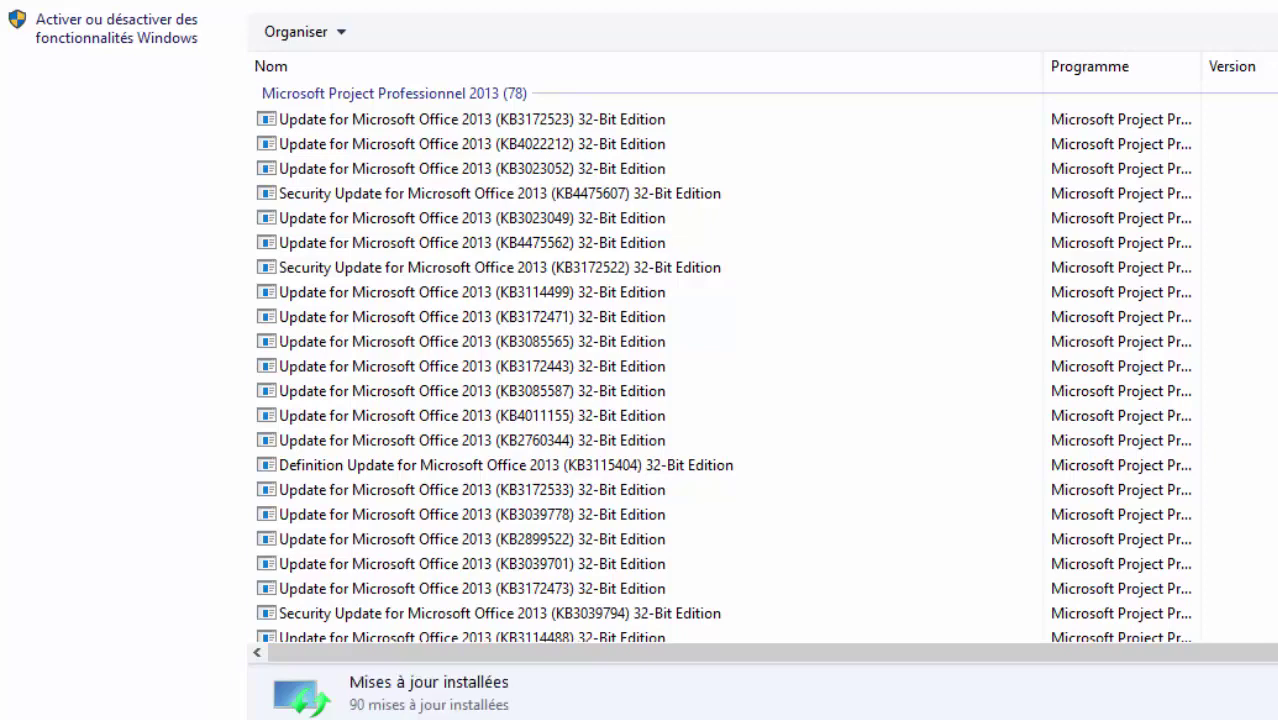
Scroll the installed updates list and select the first Office 2013 update
scroll(766, 362, "down", 1)
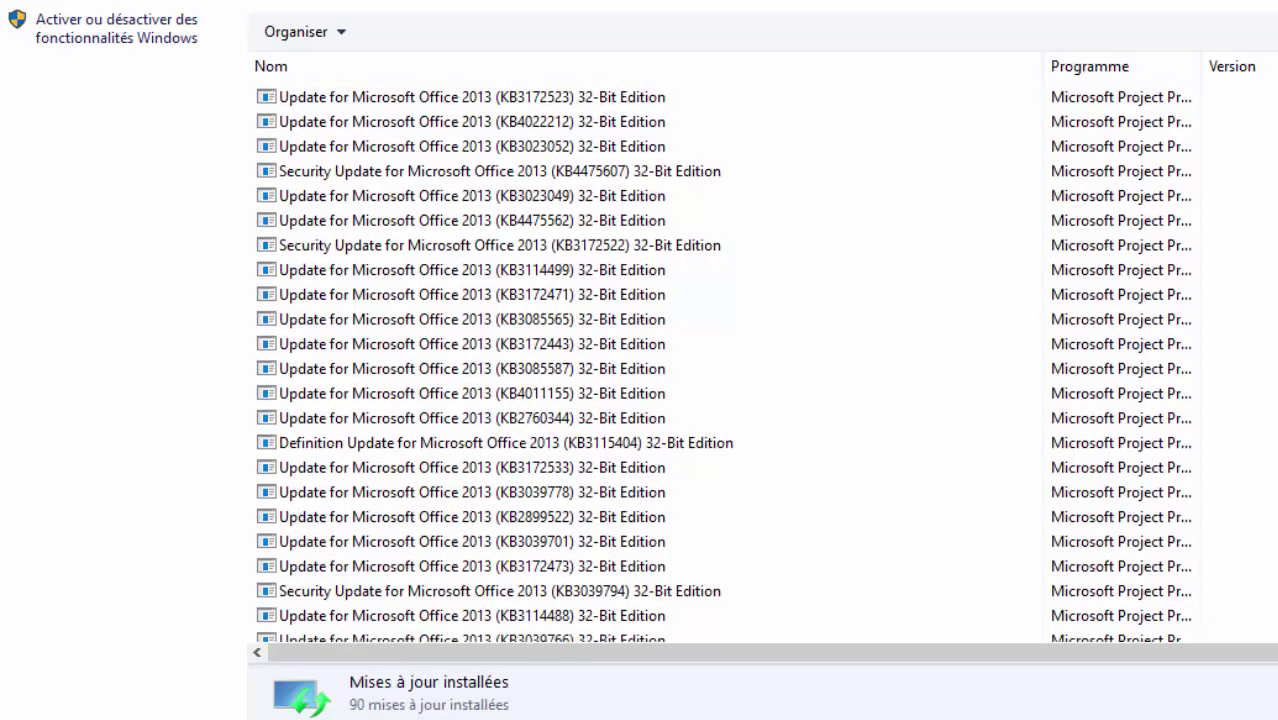
scroll(766, 362, "down", 1)
scroll(766, 362, "up", 2)
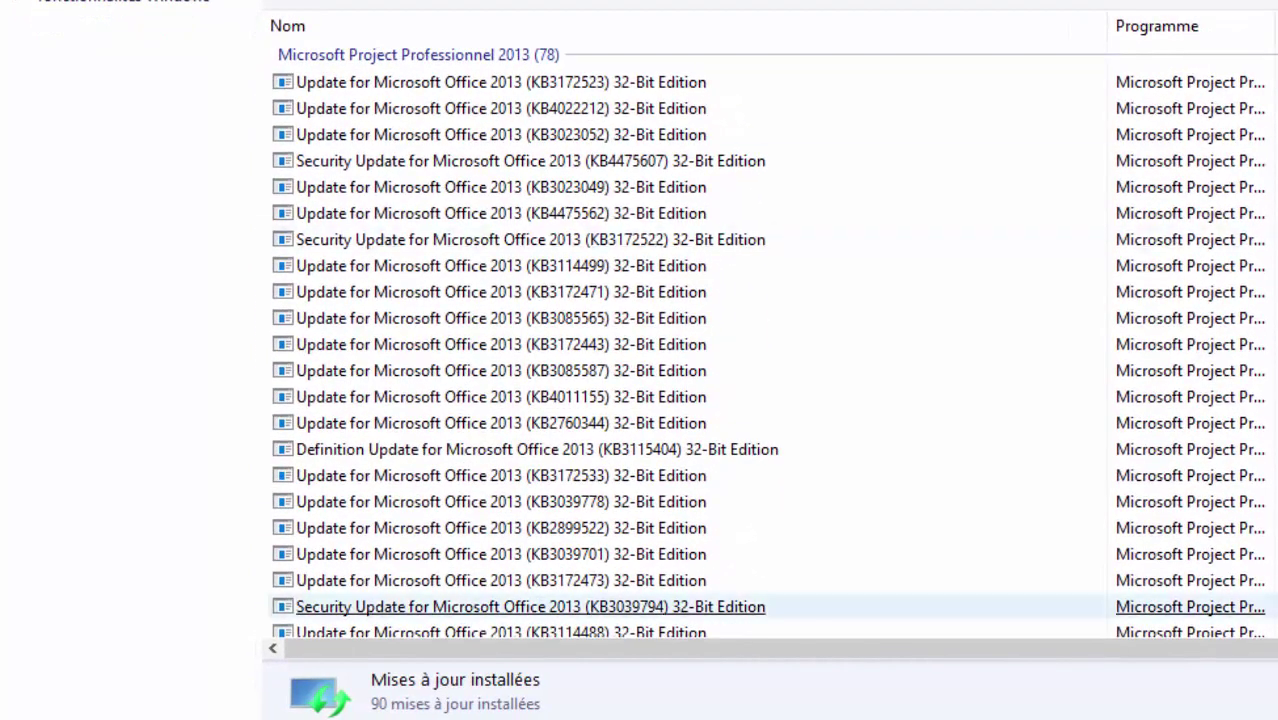
scroll(766, 340, "right", 1)
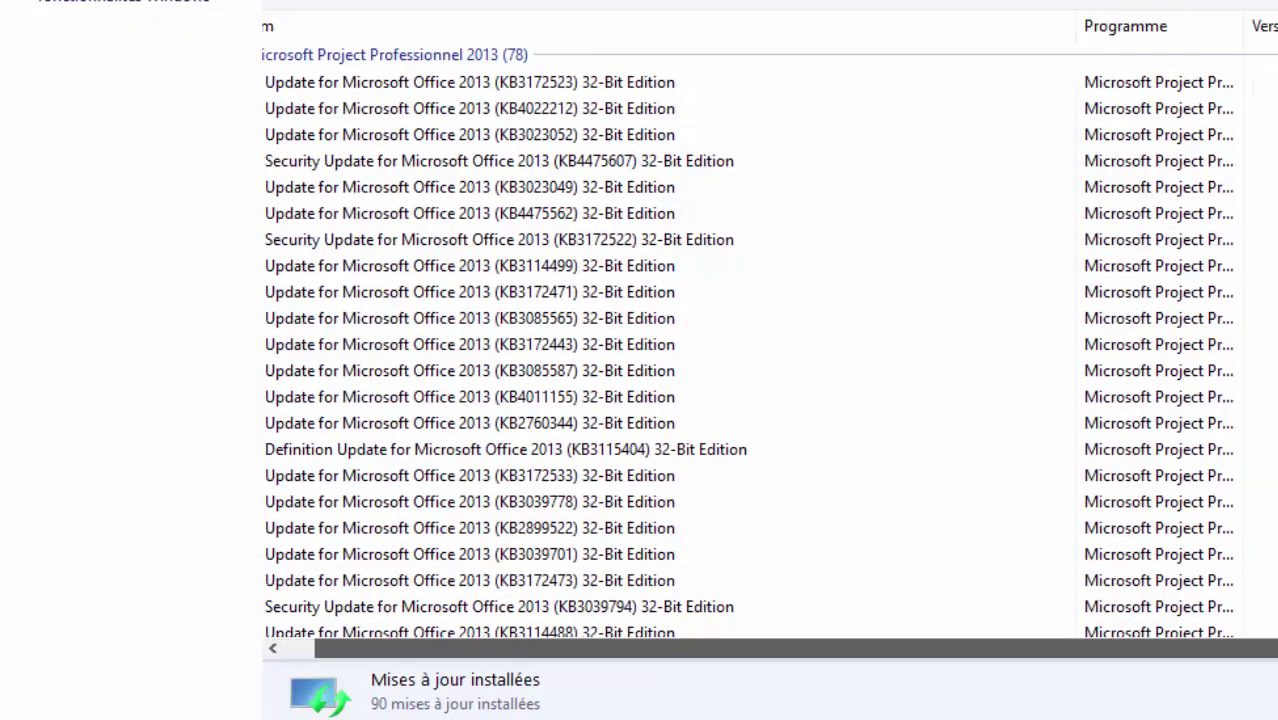
scroll(766, 340, "left", 1)
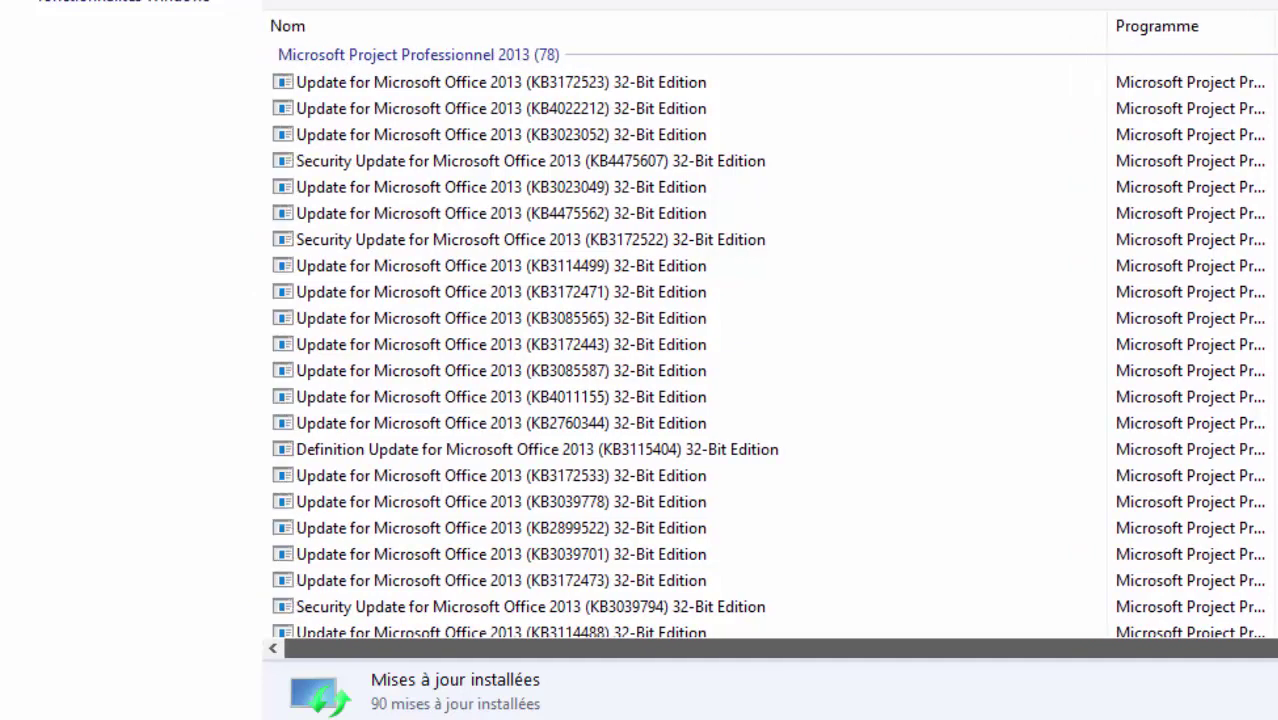
left_click(836, 88)
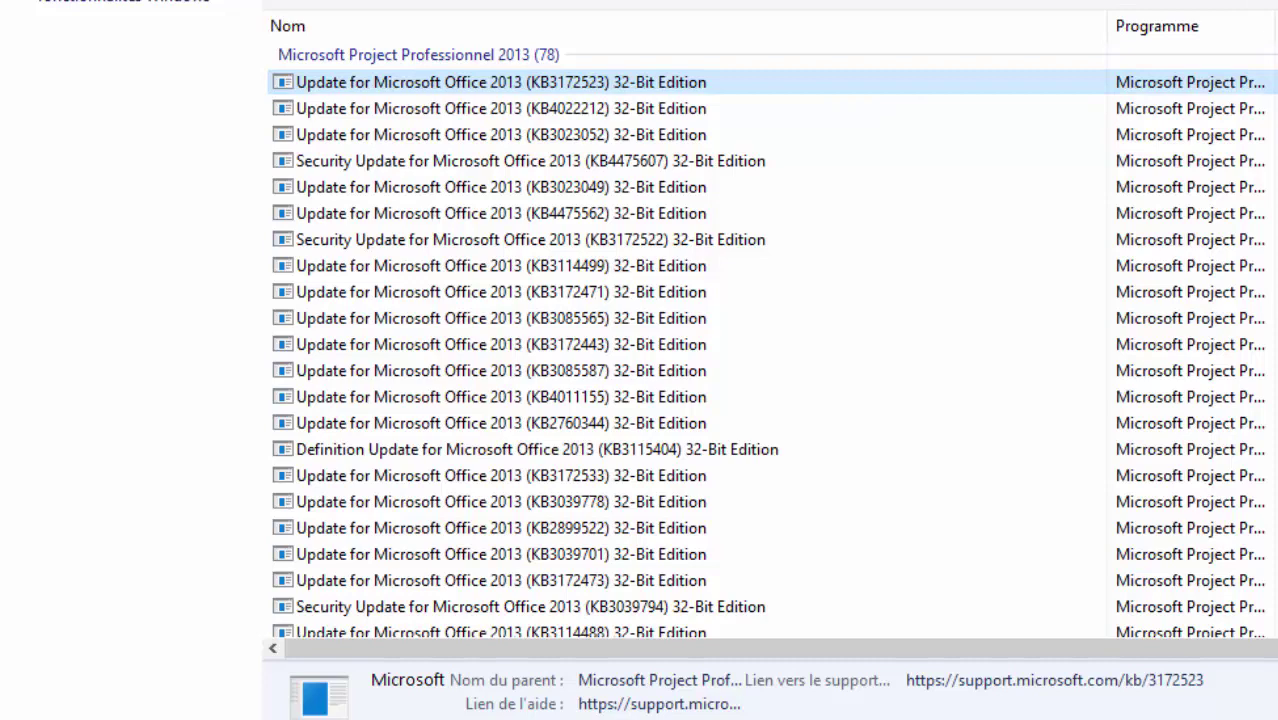
Scroll down and select the Visual C++ 2010 x64 update KB2565063
scroll(772, 340, "down", 5)
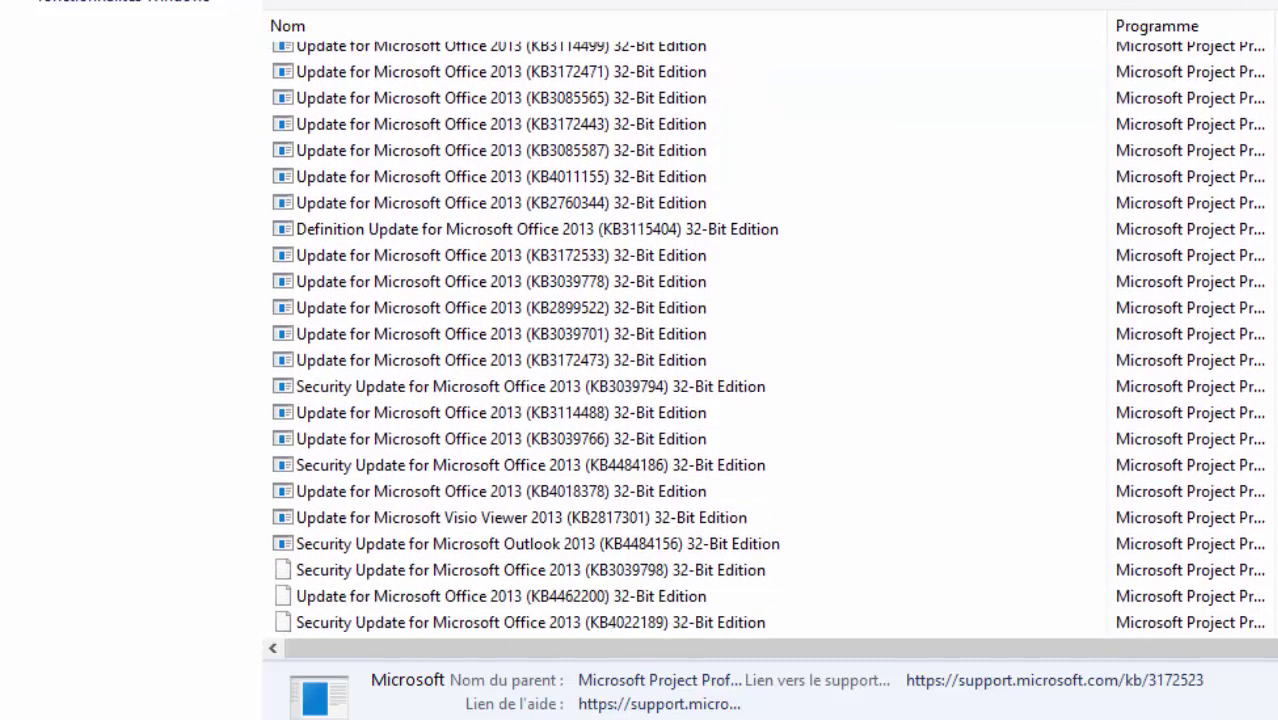
scroll(690, 340, "down", 5)
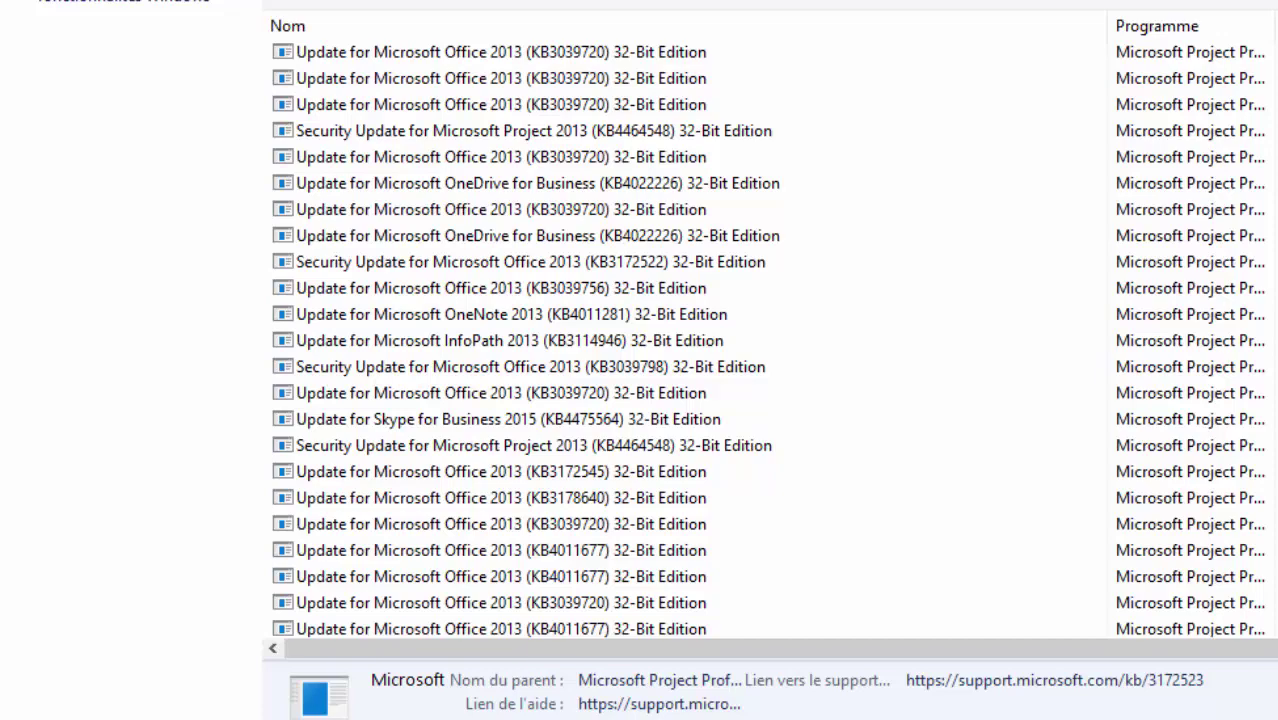
scroll(690, 340, "down", 1)
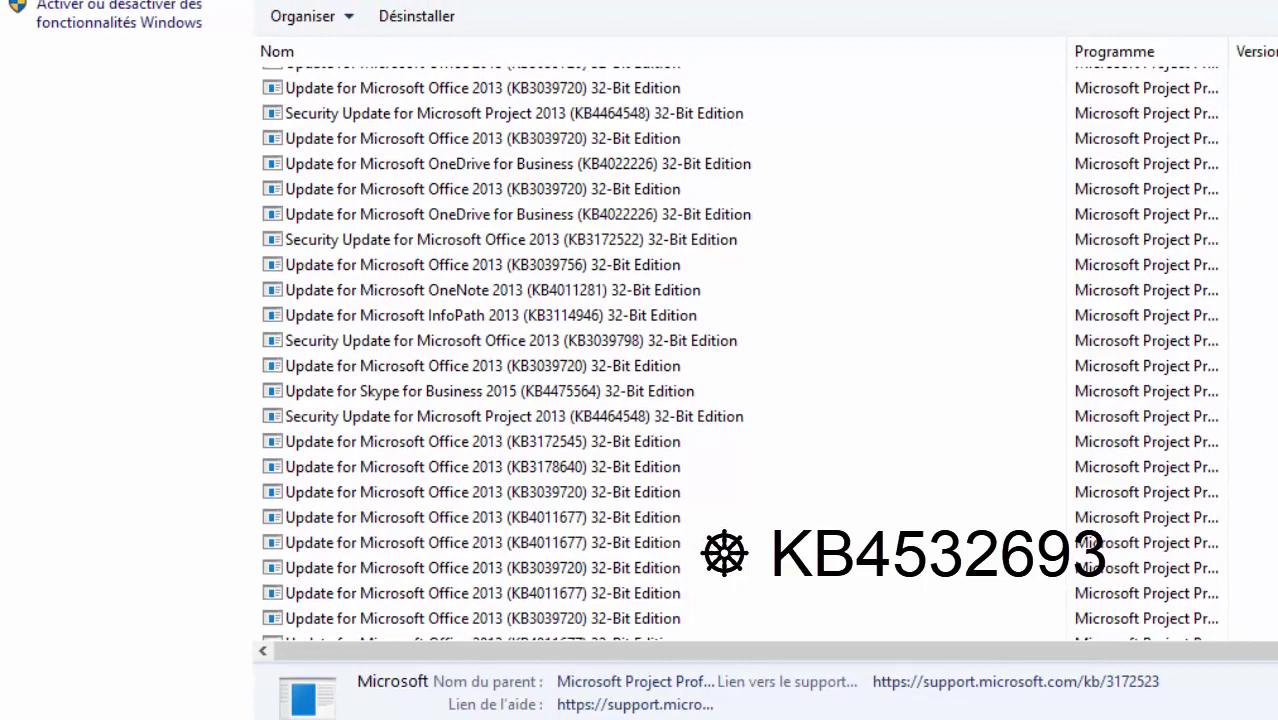
scroll(690, 350, "down", 3)
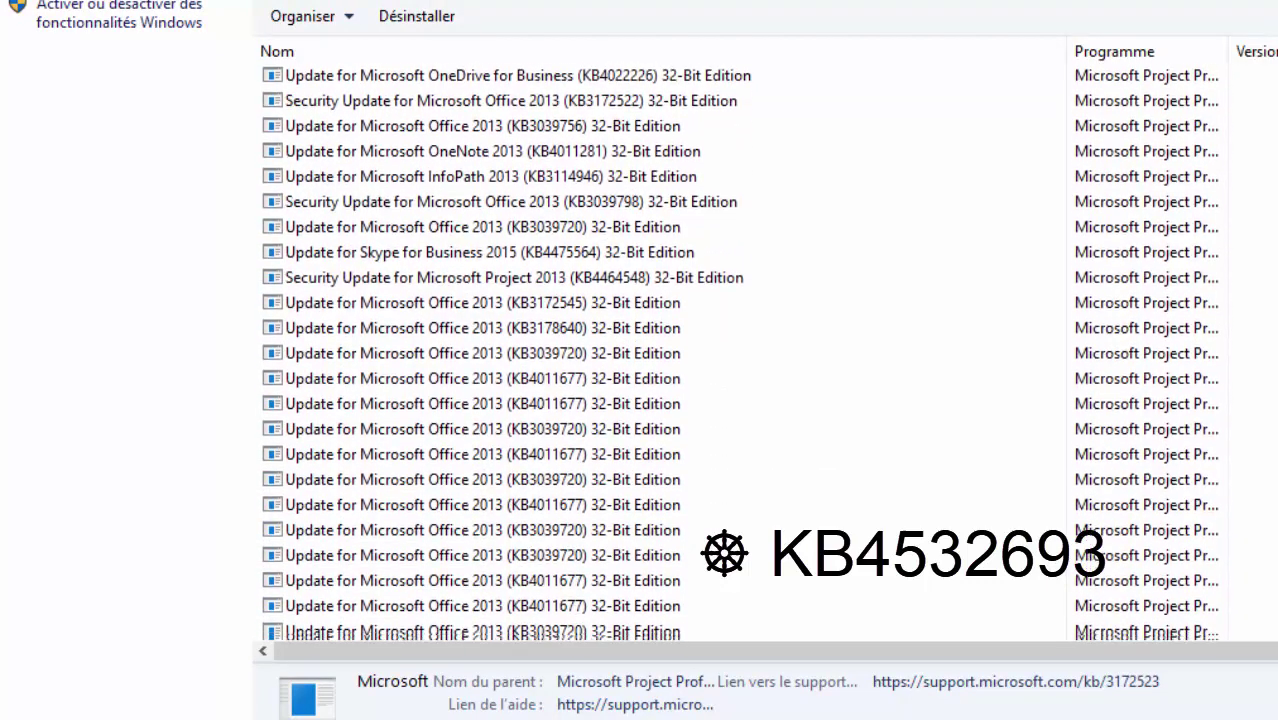
scroll(690, 350, "down", 2)
scroll(1100, 450, "down", 2)
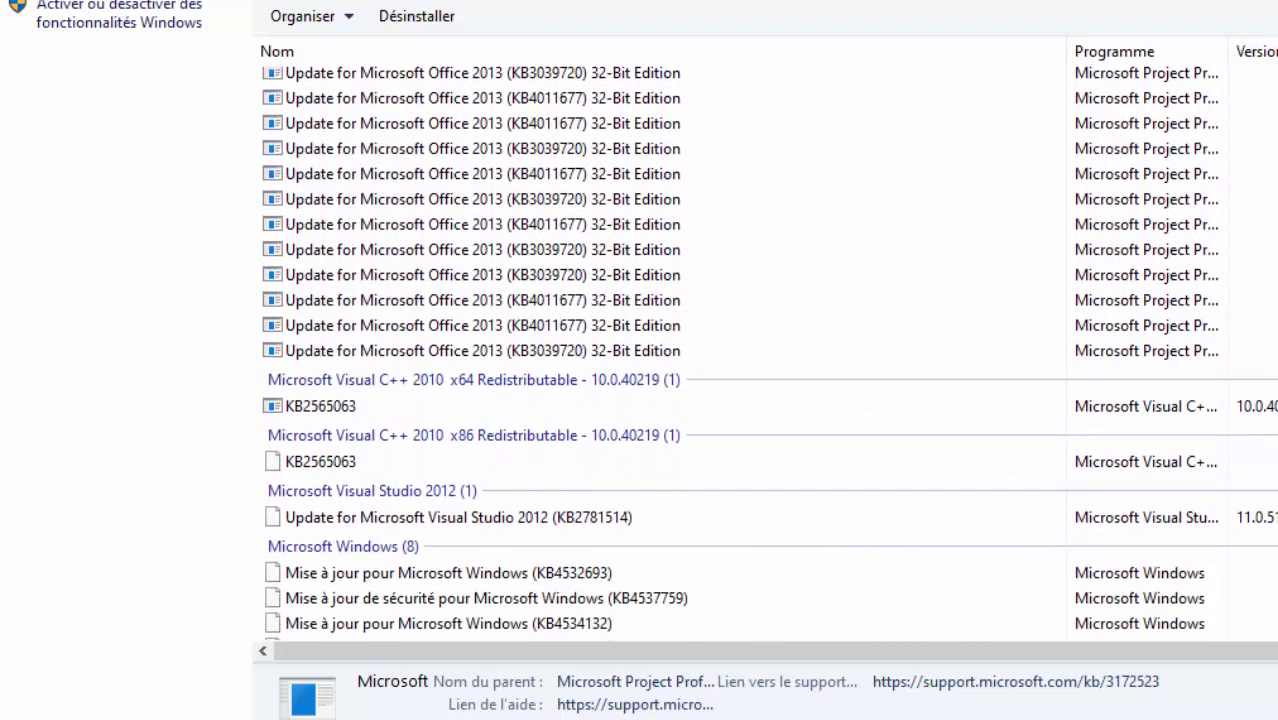
left_click(296, 407)
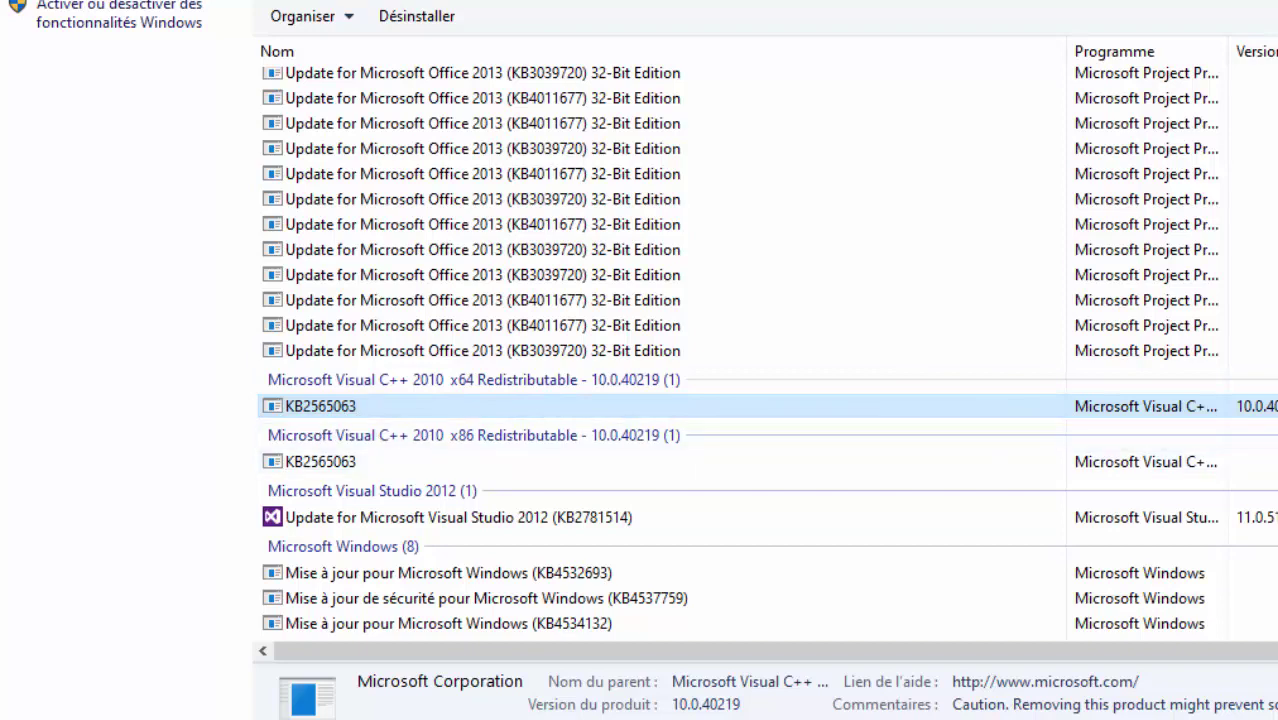
scroll(765, 357, "up", 20)
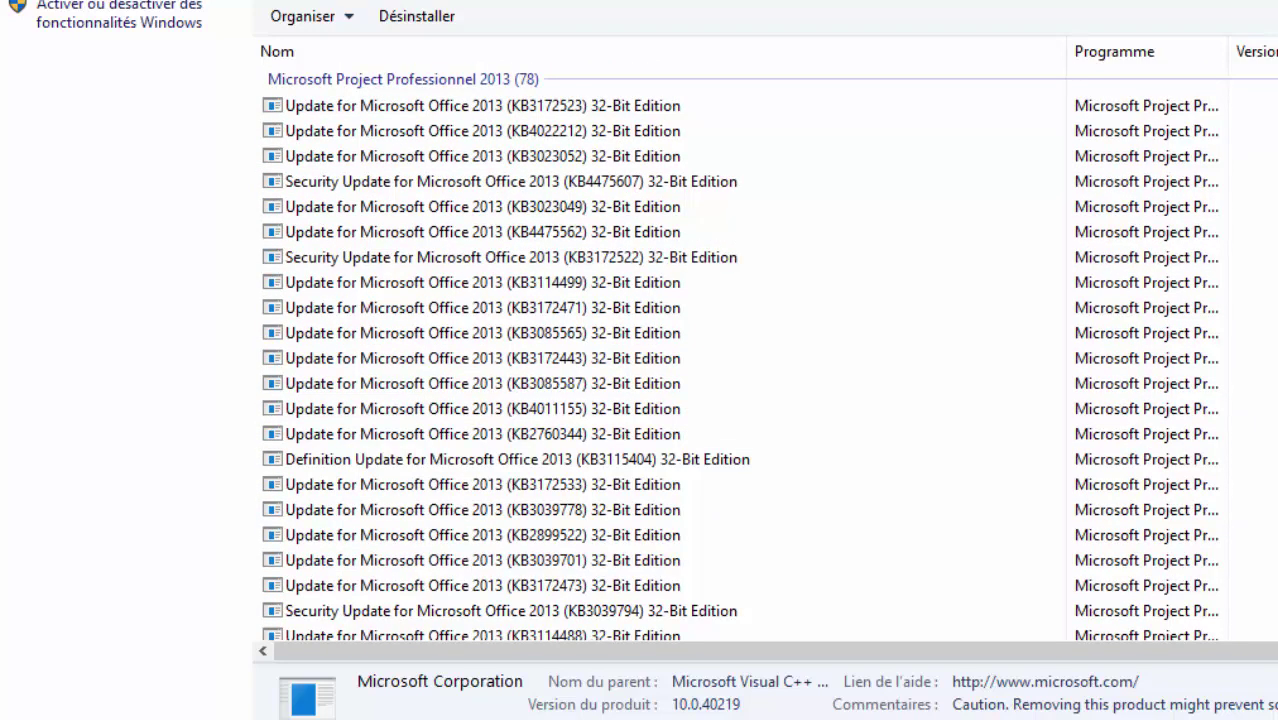
scroll(280, 393, "down", 20)
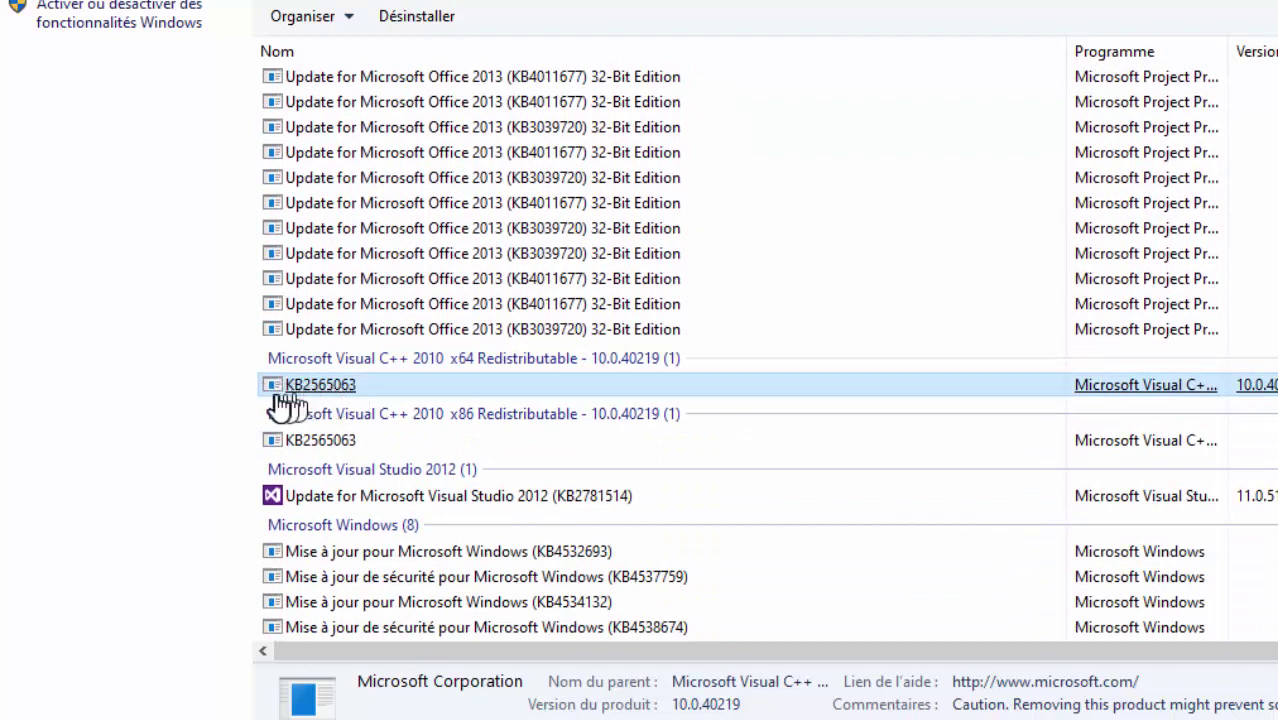
Start uninstalling KB2565063, then answer Non so the update stays installed
double_click(407, 389)
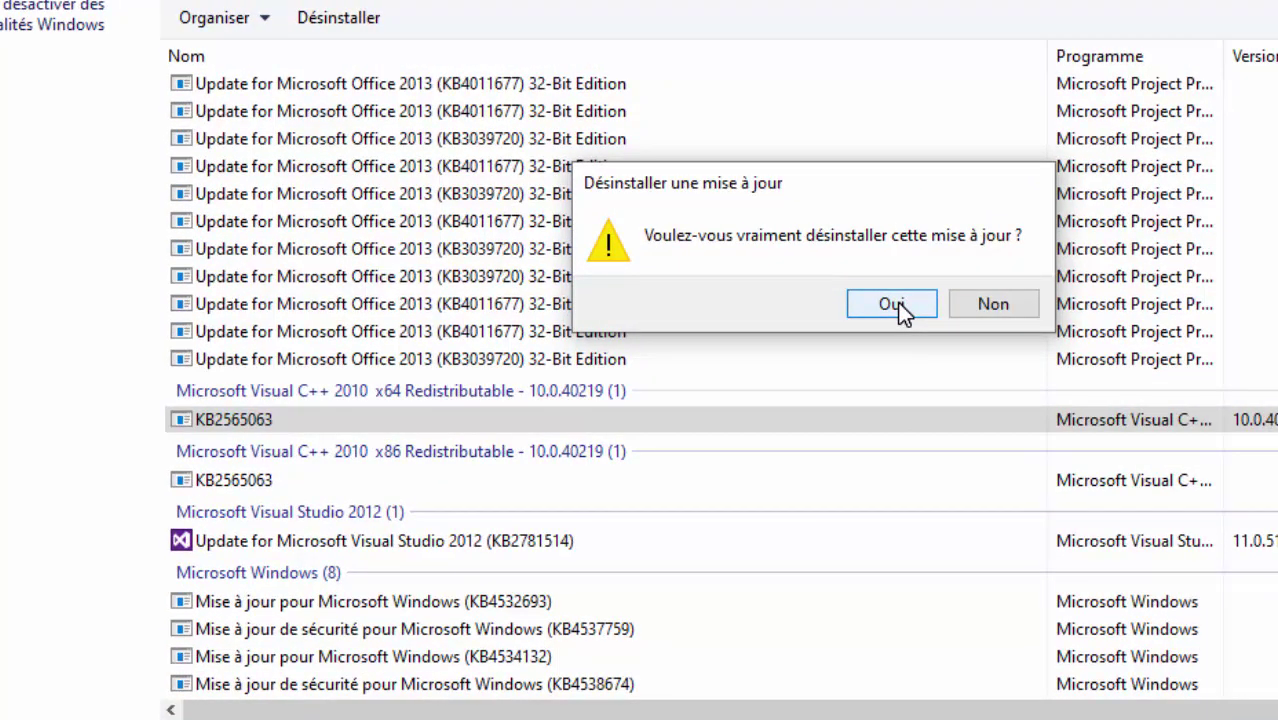
left_click(983, 305)
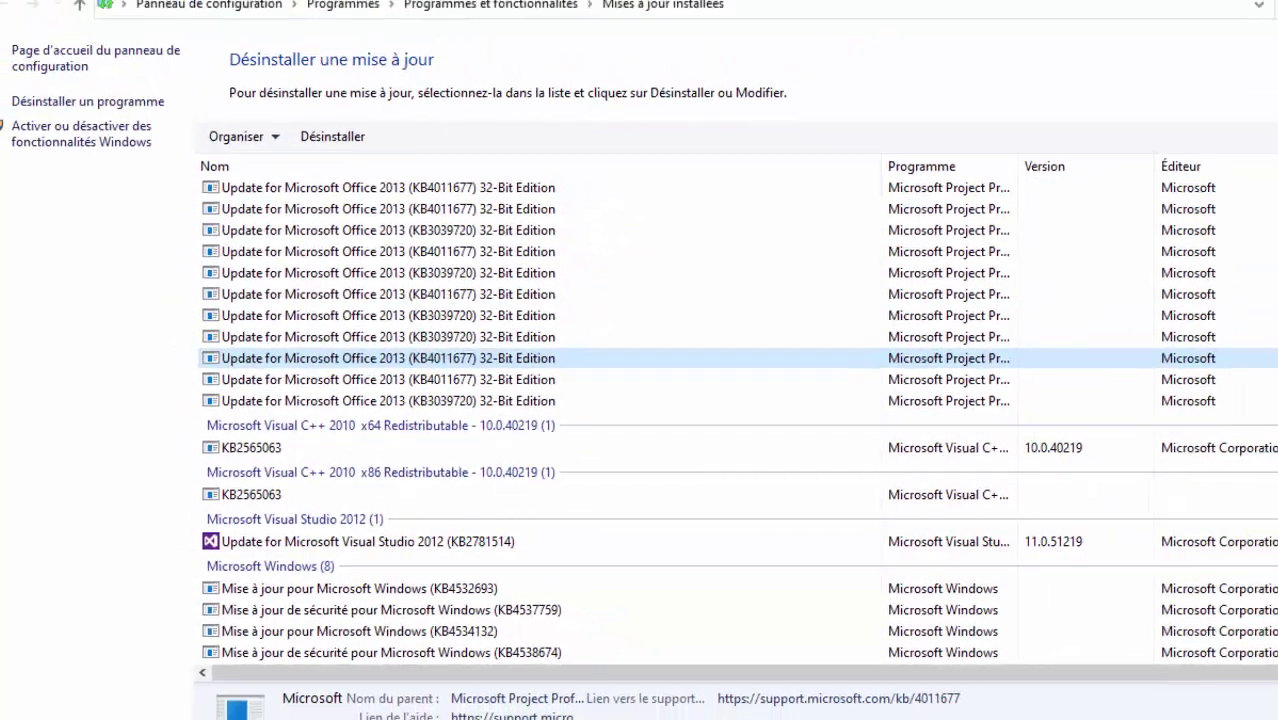
scroll(680, 430, "up", 20)
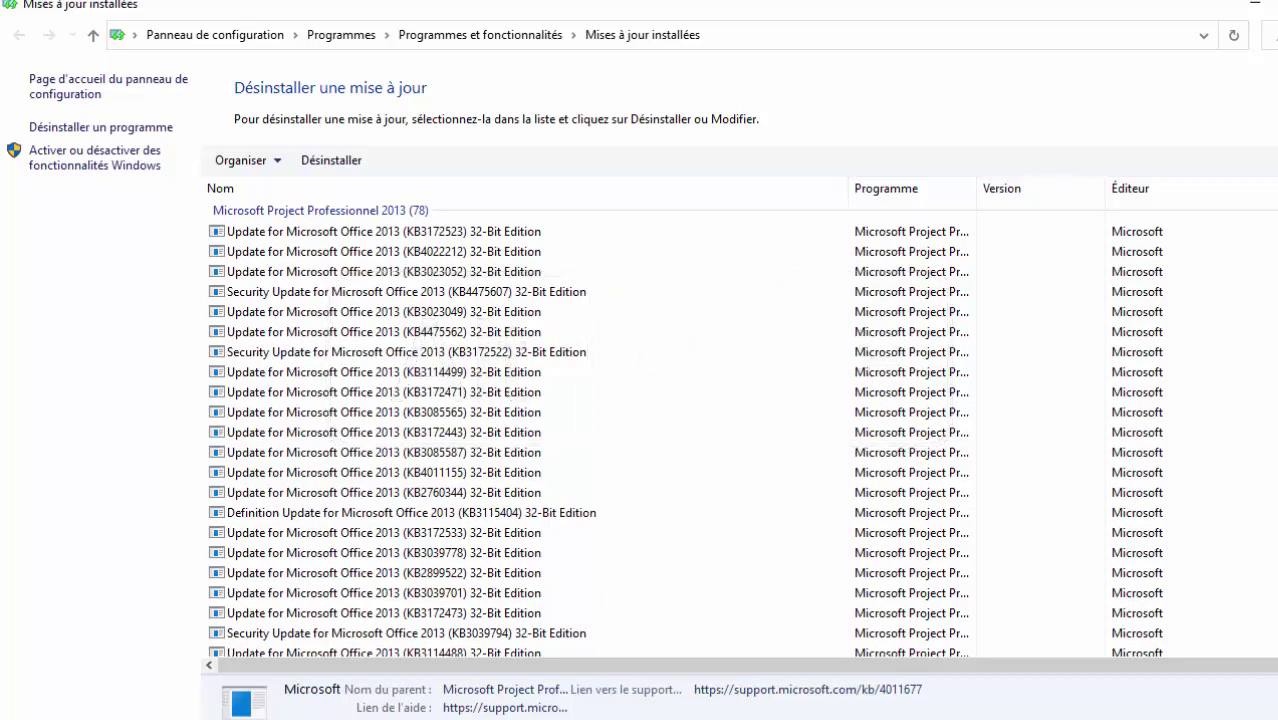
scroll(740, 430, "down", 20)
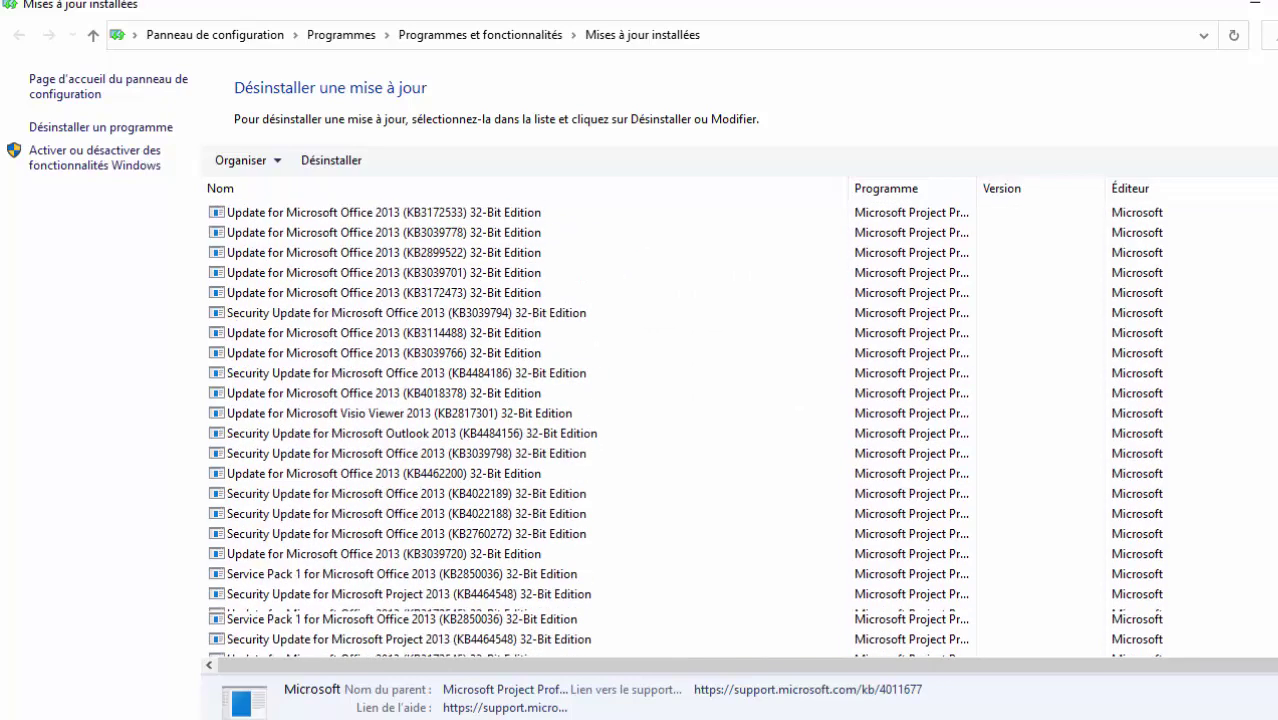
scroll(740, 430, "up", 20)
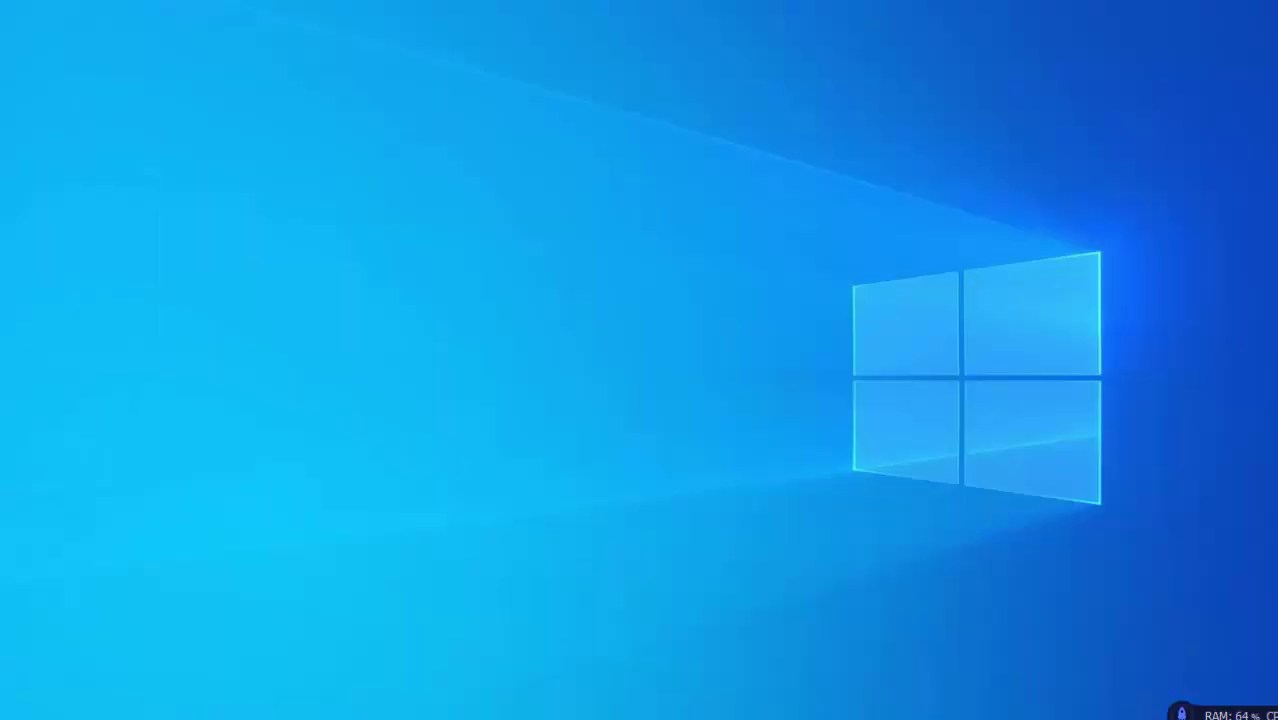
Refresh the desktop, then open the Run box's Parcourir file browser with an empty command
right_click(982, 174)
left_click(1027, 245)
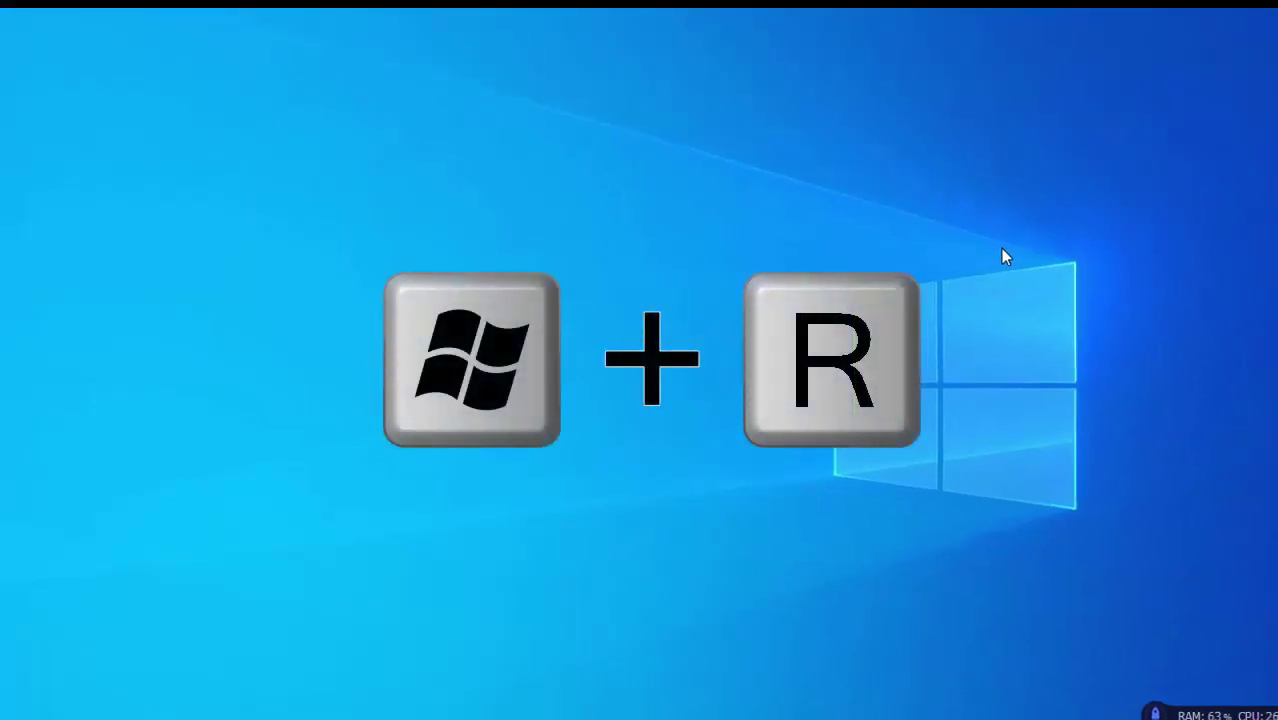
key("super+r")
key("BackSpace")
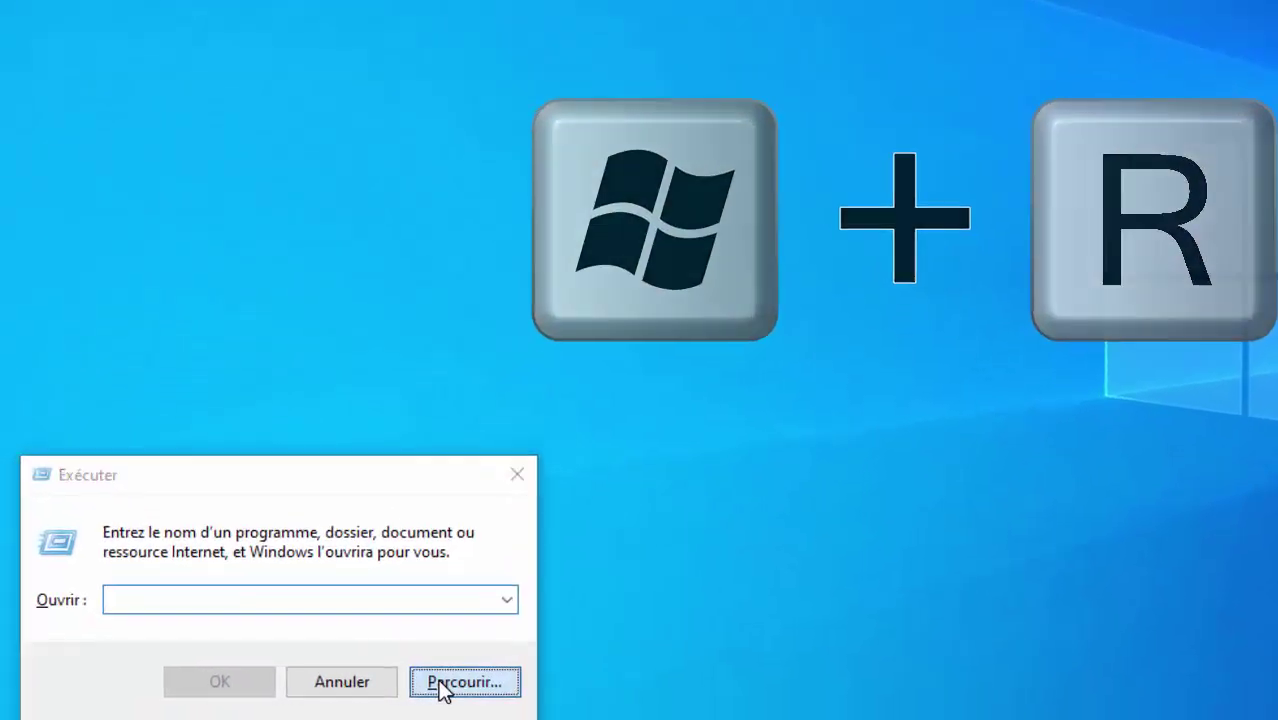
left_click(318, 695)
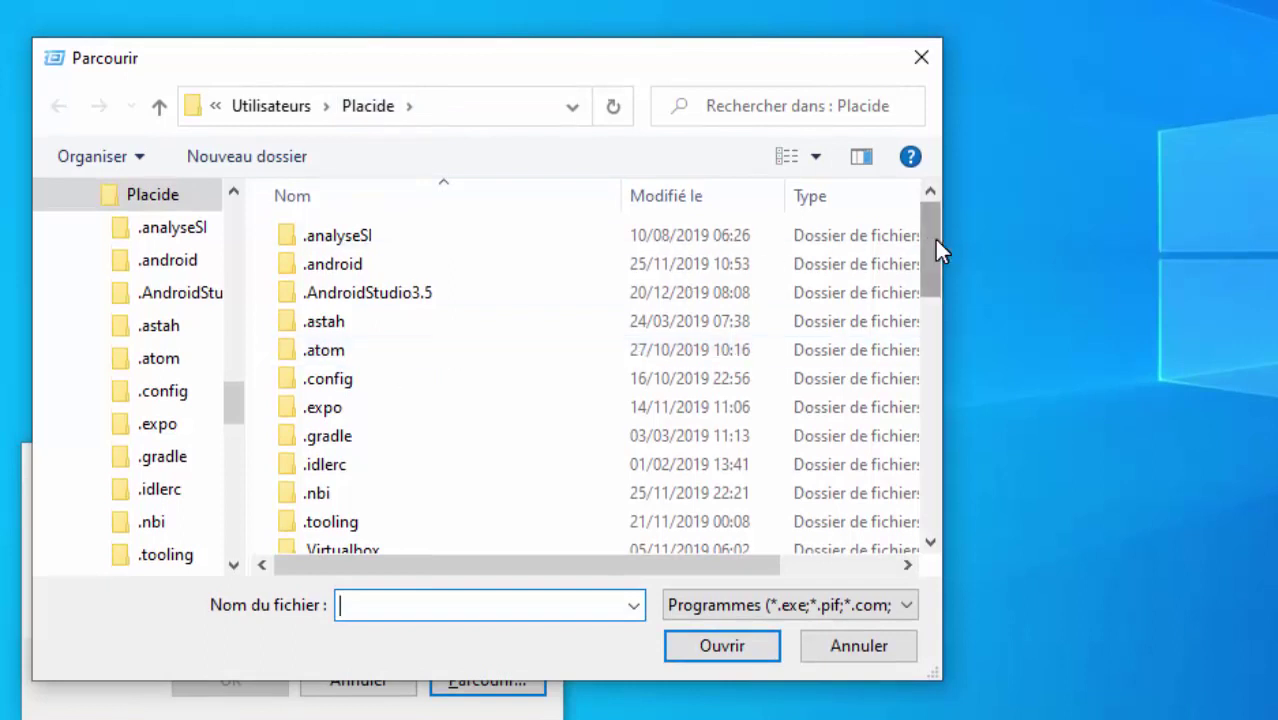
Look inside the Bureau folder, then close the file browser and the Run box
left_click_drag(935, 245, 933, 324)
left_click_drag(405, 385, 365, 393)
left_click(364, 385)
left_click(365, 385)
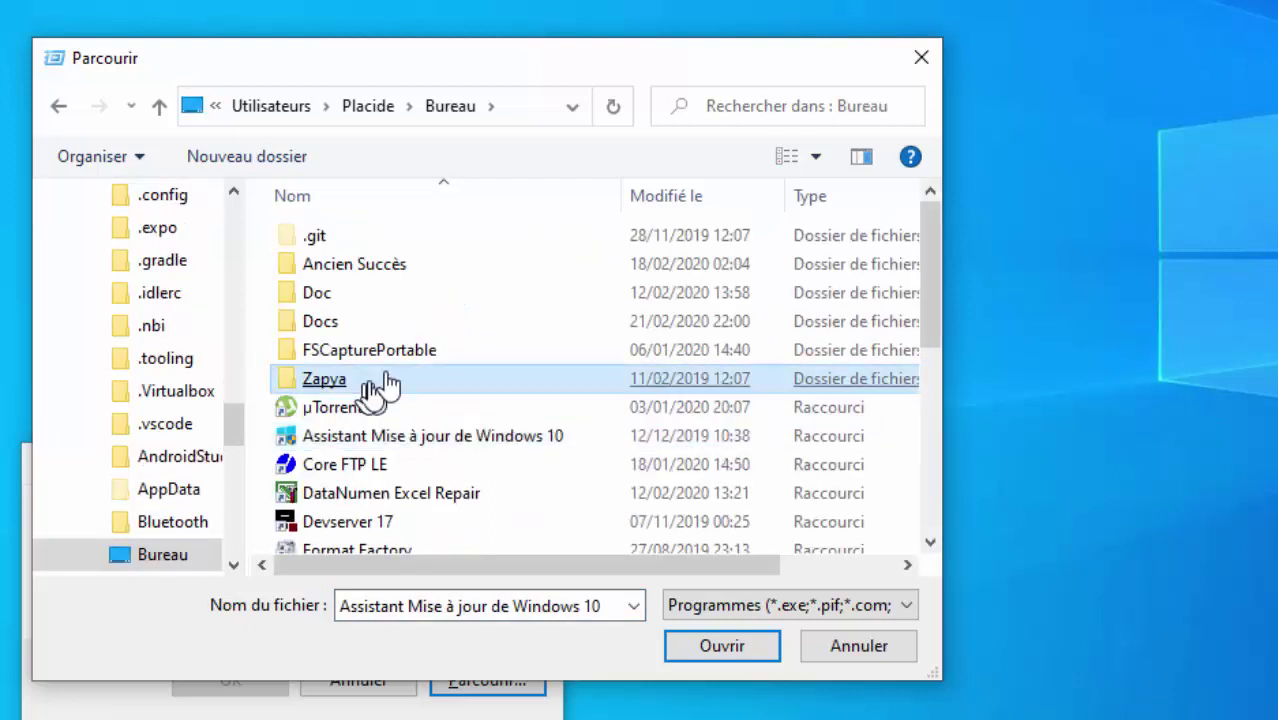
left_click_drag(933, 244, 917, 204)
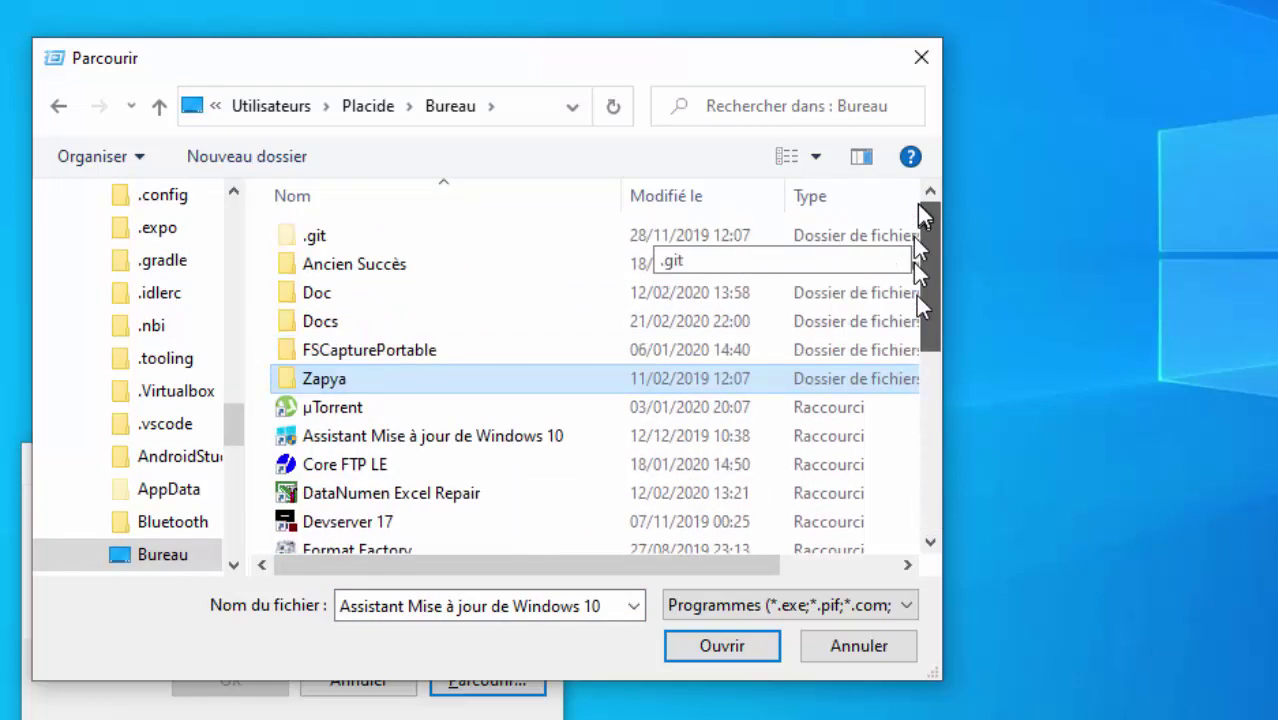
left_click(918, 68)
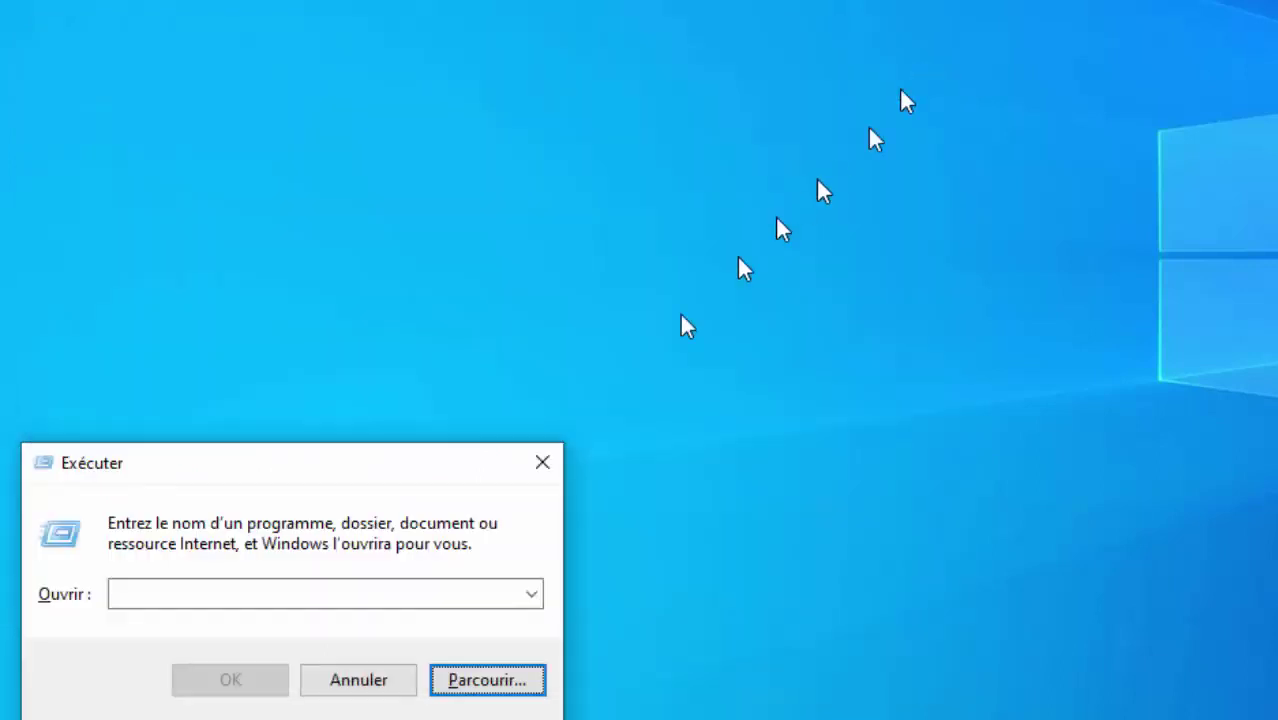
left_click(542, 465)
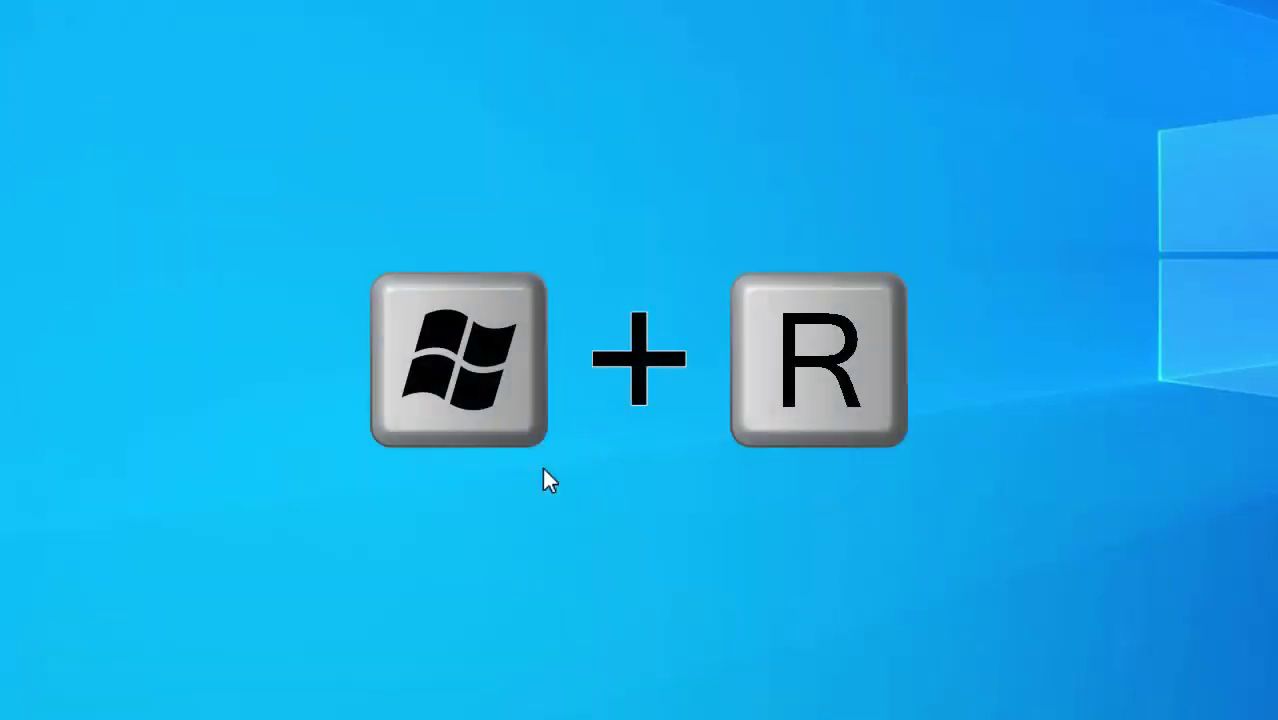
Run %homepath% from Win+R to open the home folder in File Explorer
key("super+r")
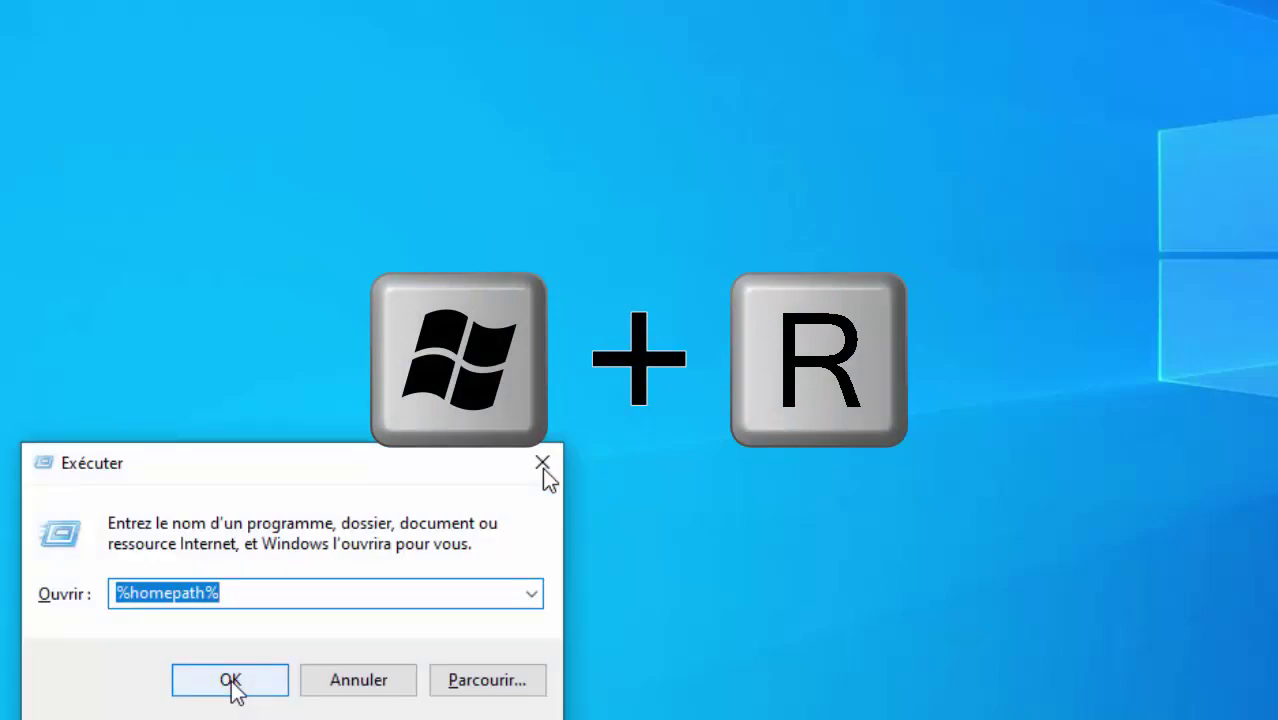
key("BackSpace")
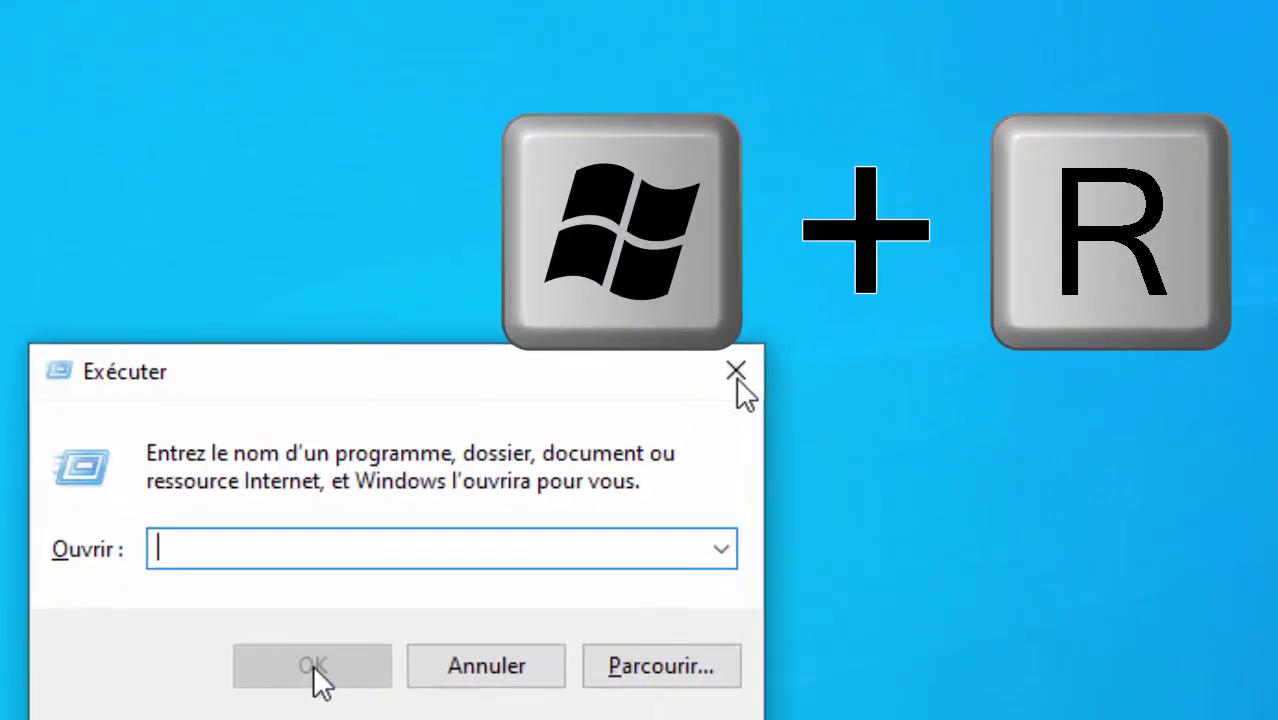
type("%home")
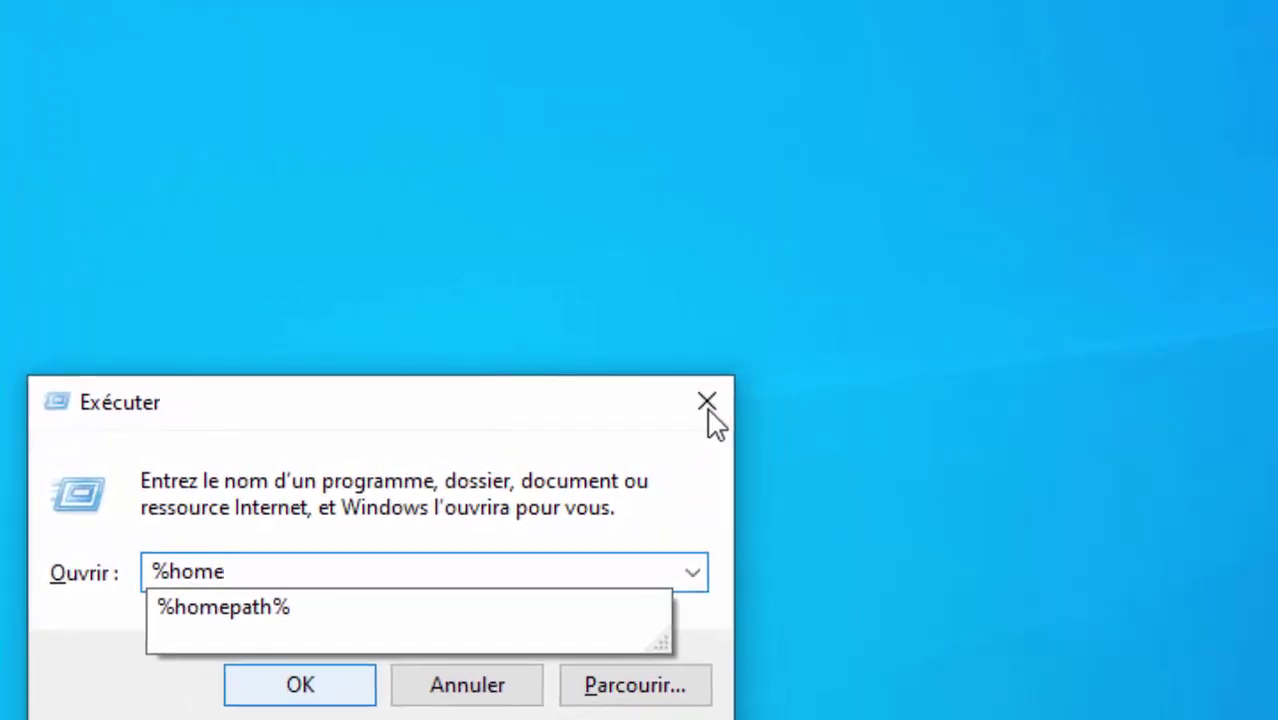
type("path%")
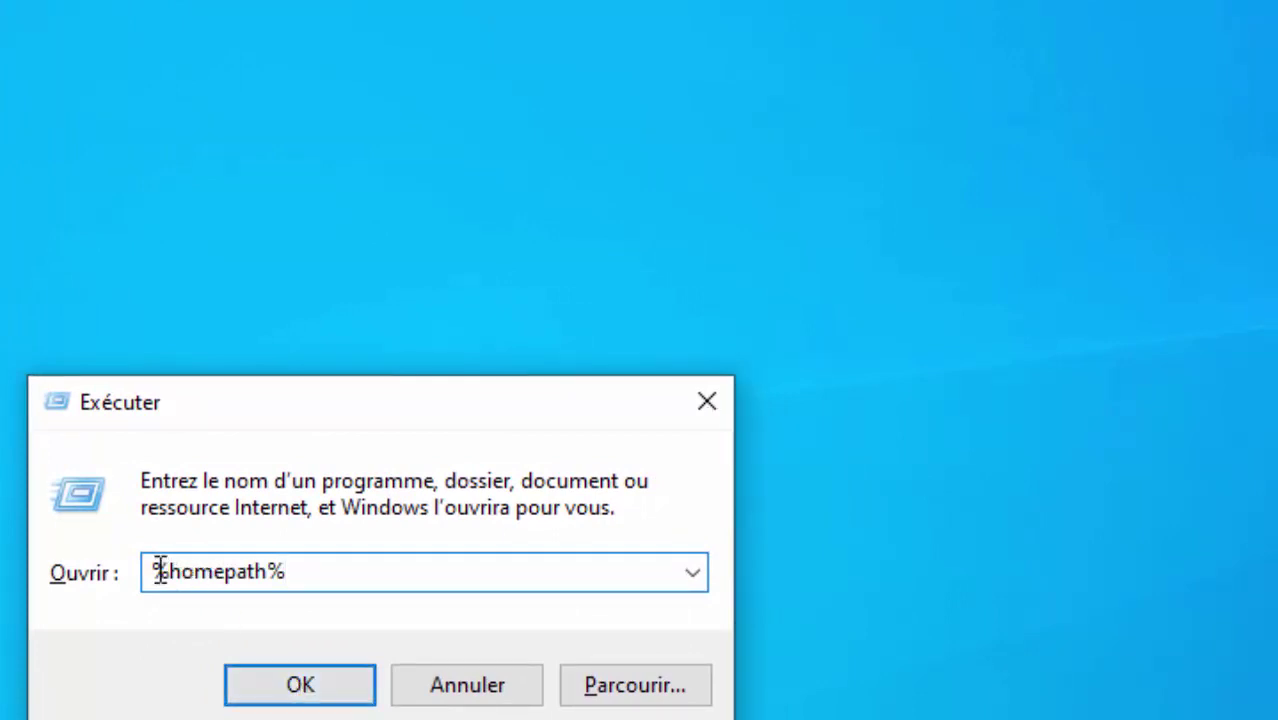
left_click_drag(157, 571, 297, 569)
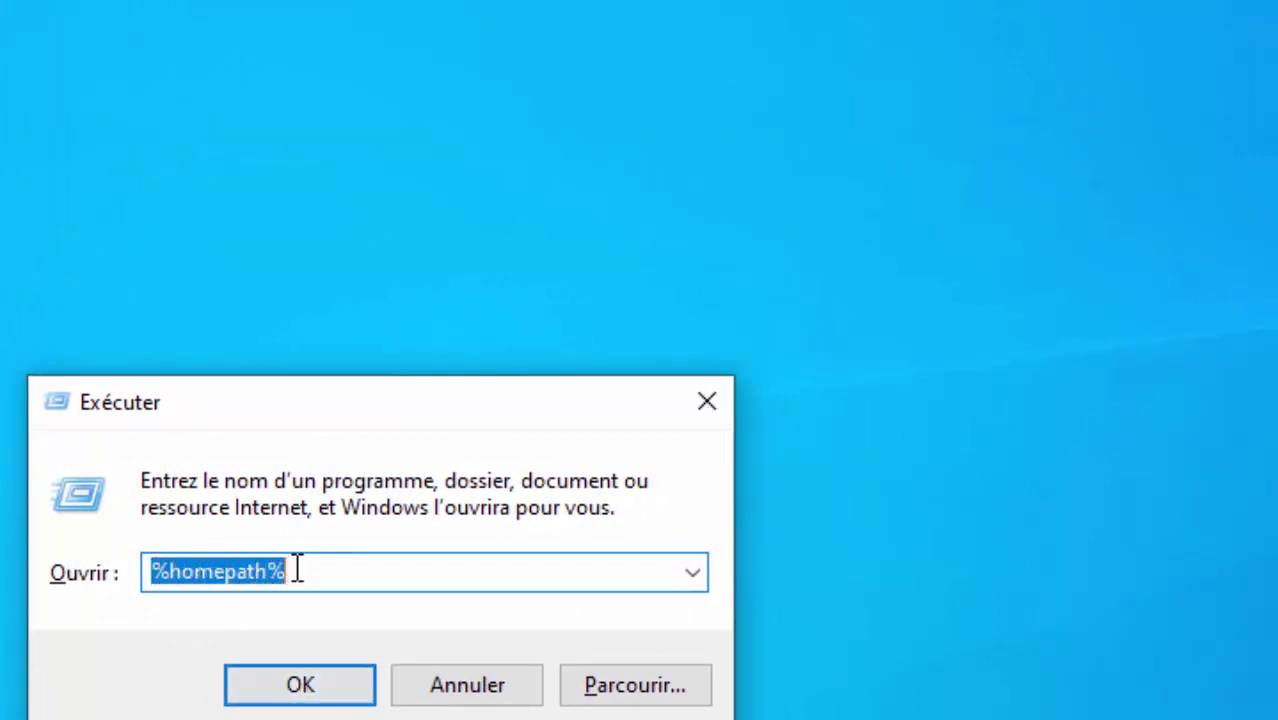
left_click(329, 571)
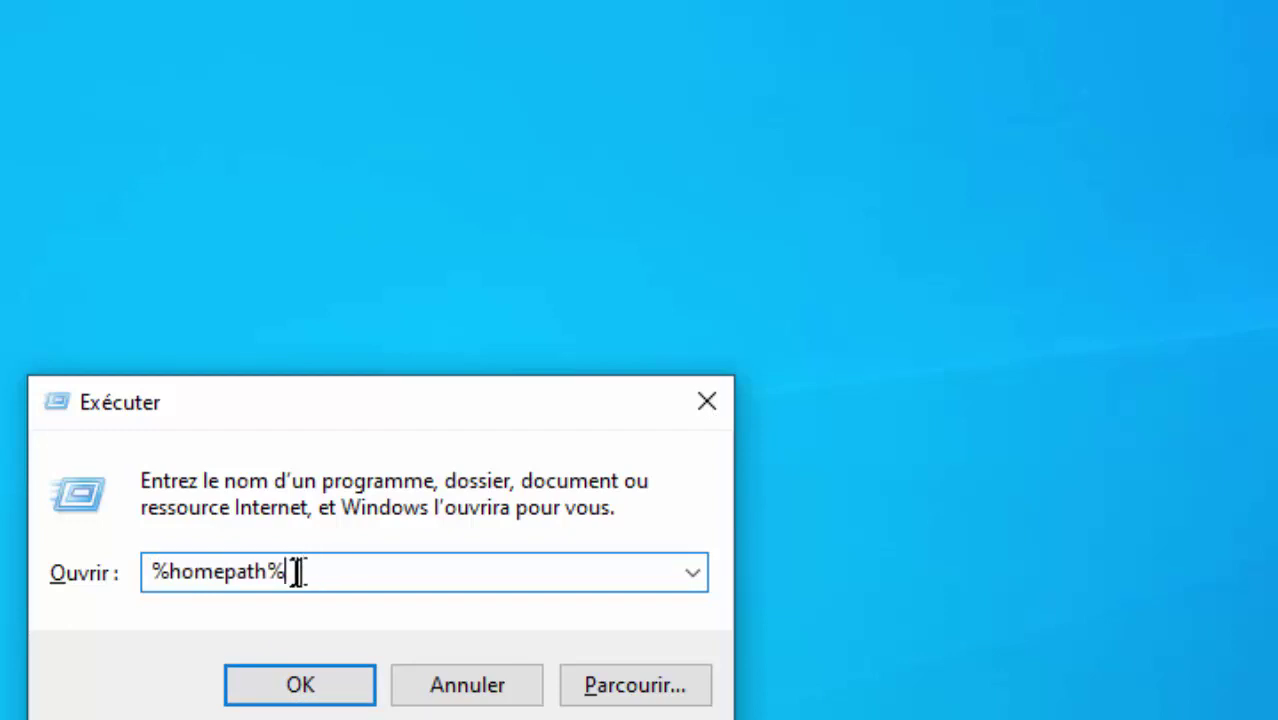
left_click(300, 686)
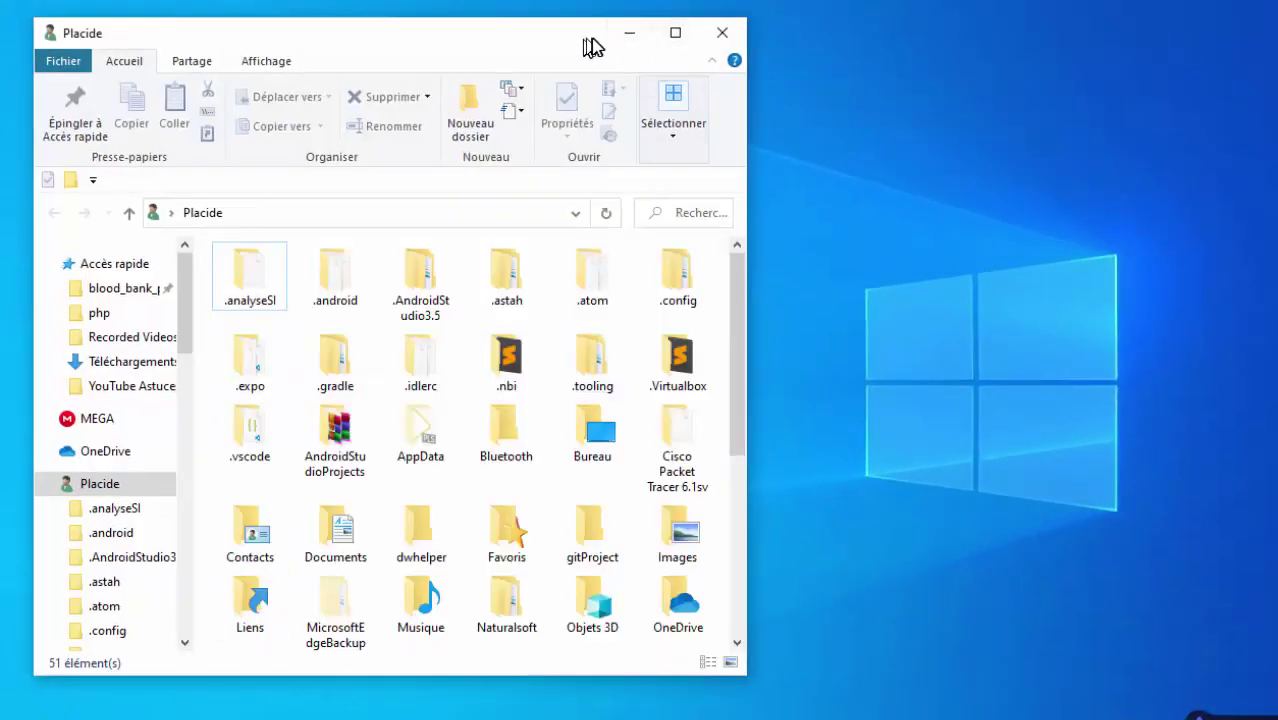
Move and maximize the File Explorer window, then select debug.log
left_click_drag(588, 40, 707, 69)
left_click(793, 63)
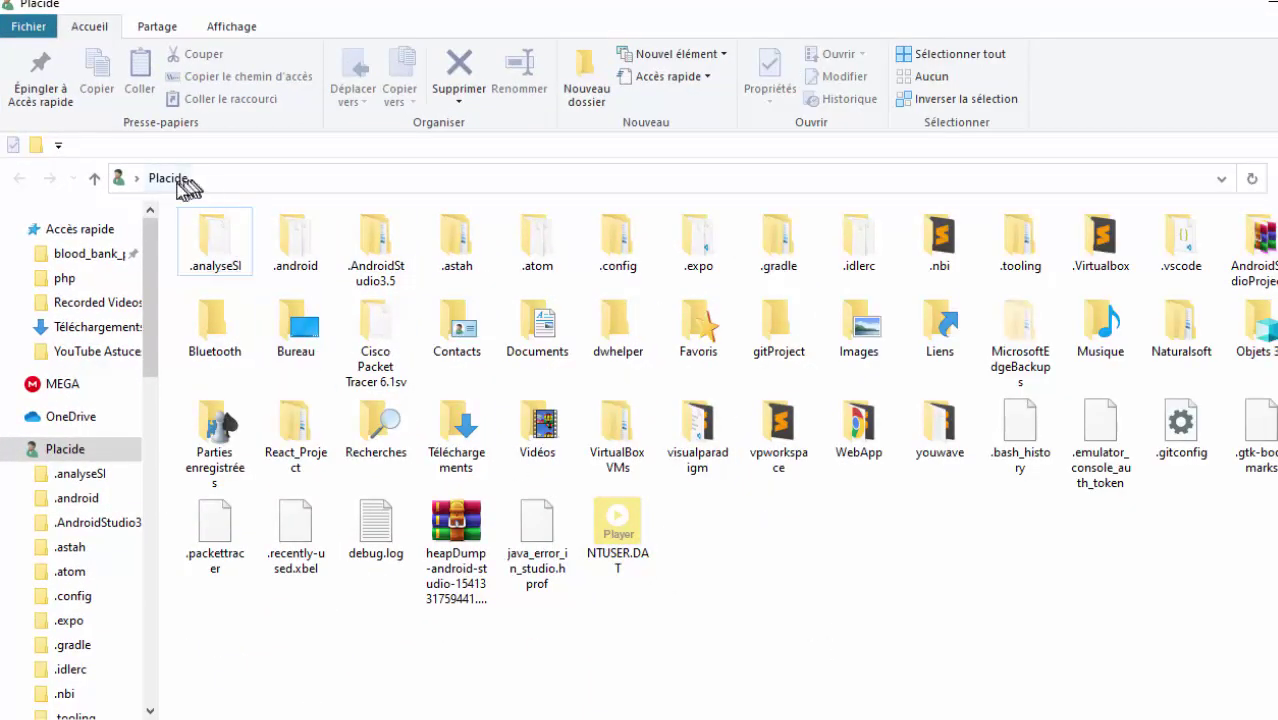
left_click(400, 528)
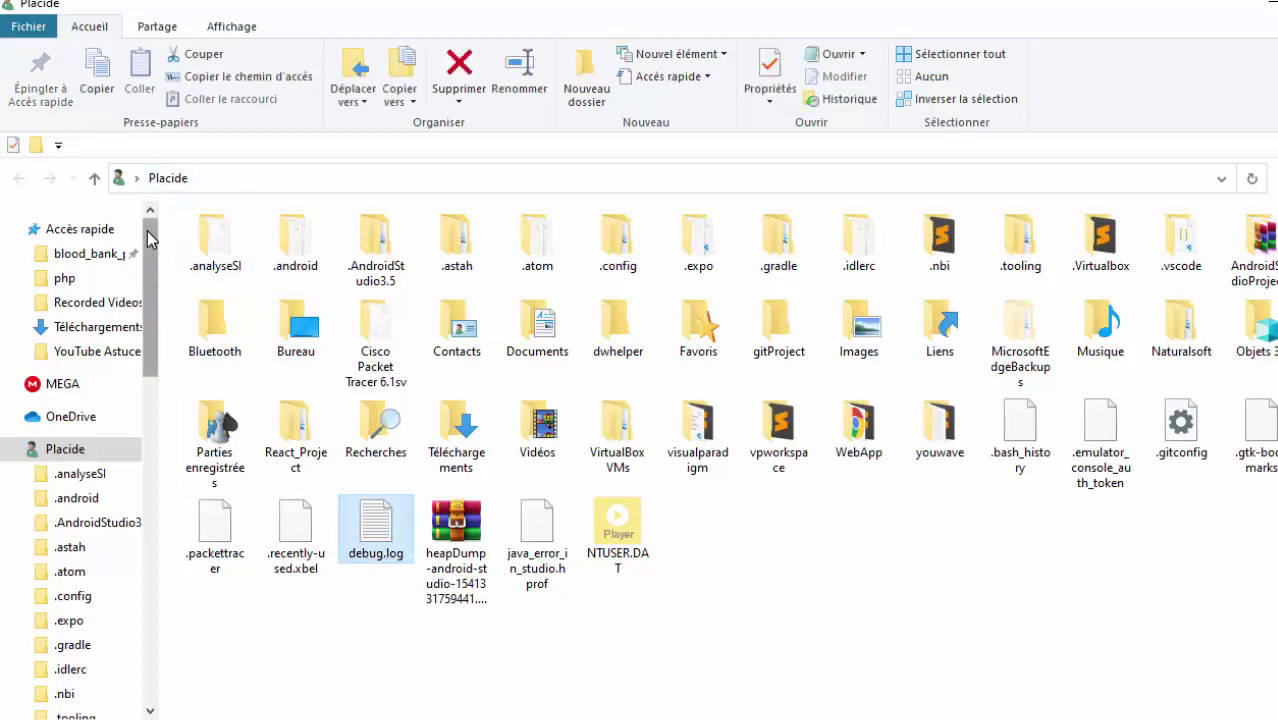
Drag-select all home folder items from .analyseSI onward and copy them with Copier
left_click(218, 224)
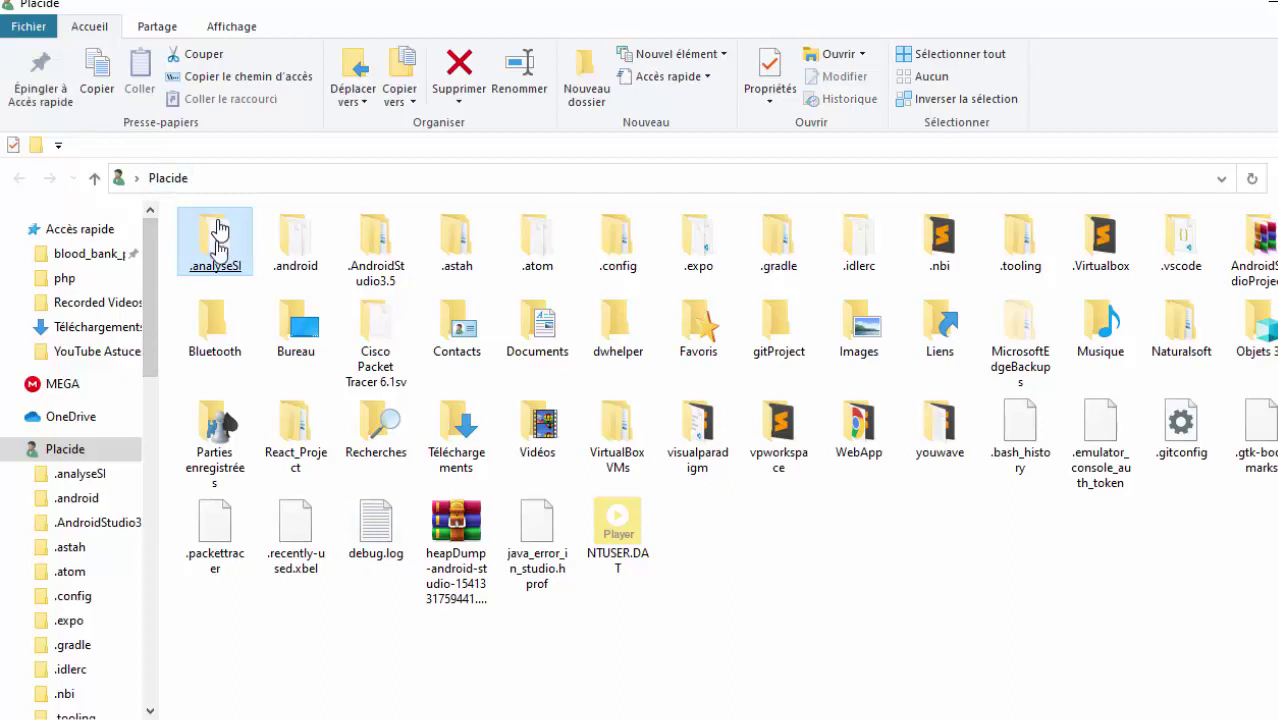
left_click(225, 545)
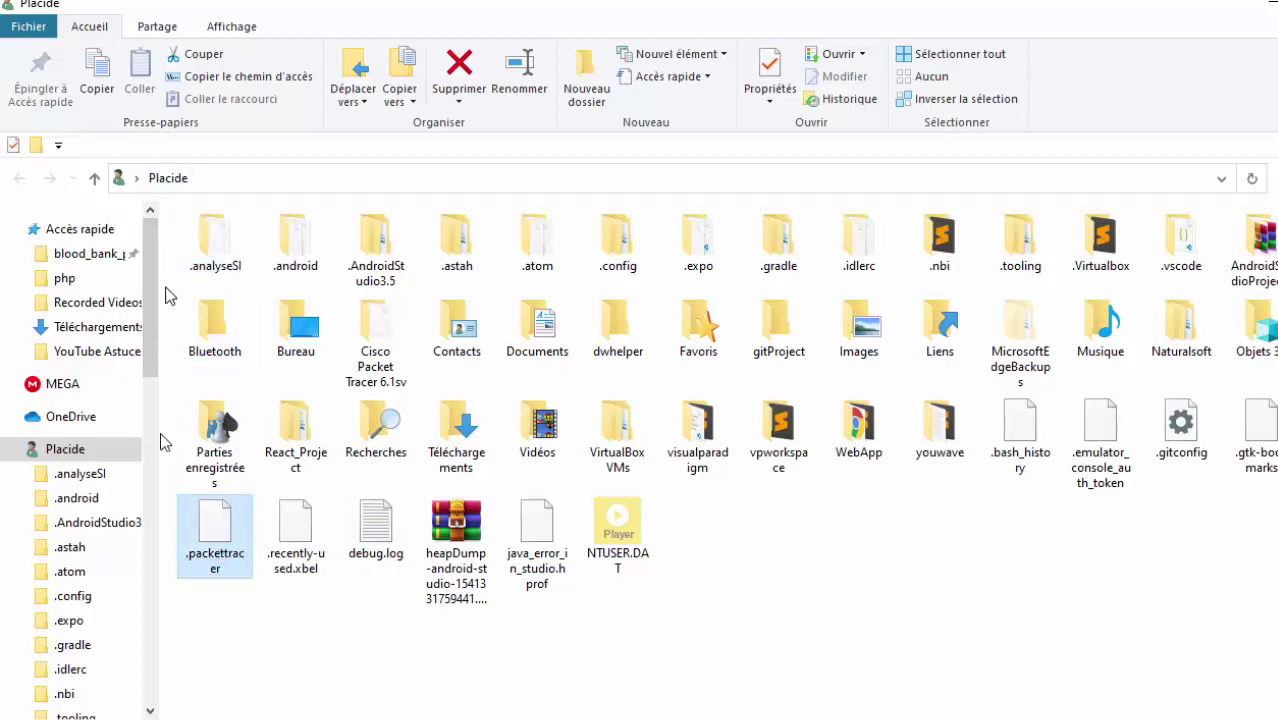
left_click_drag(200, 632, 1272, 238)
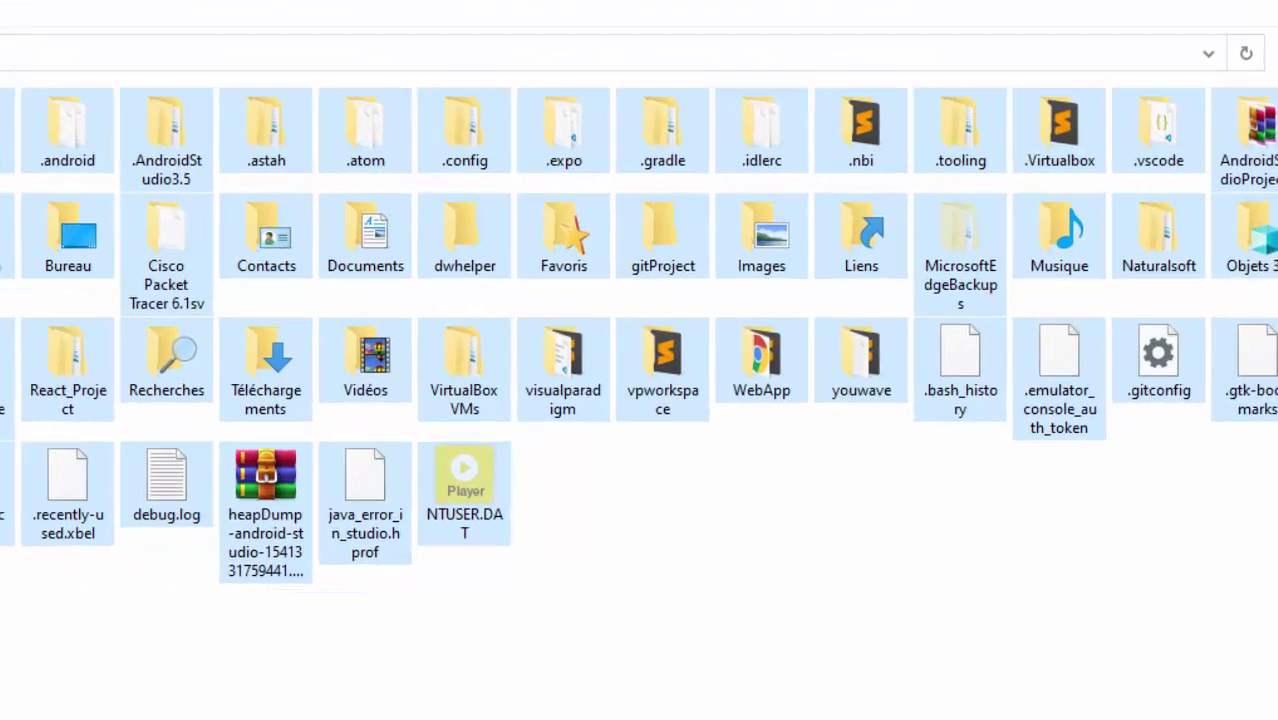
right_click(1025, 430)
mouse_move(1152, 565)
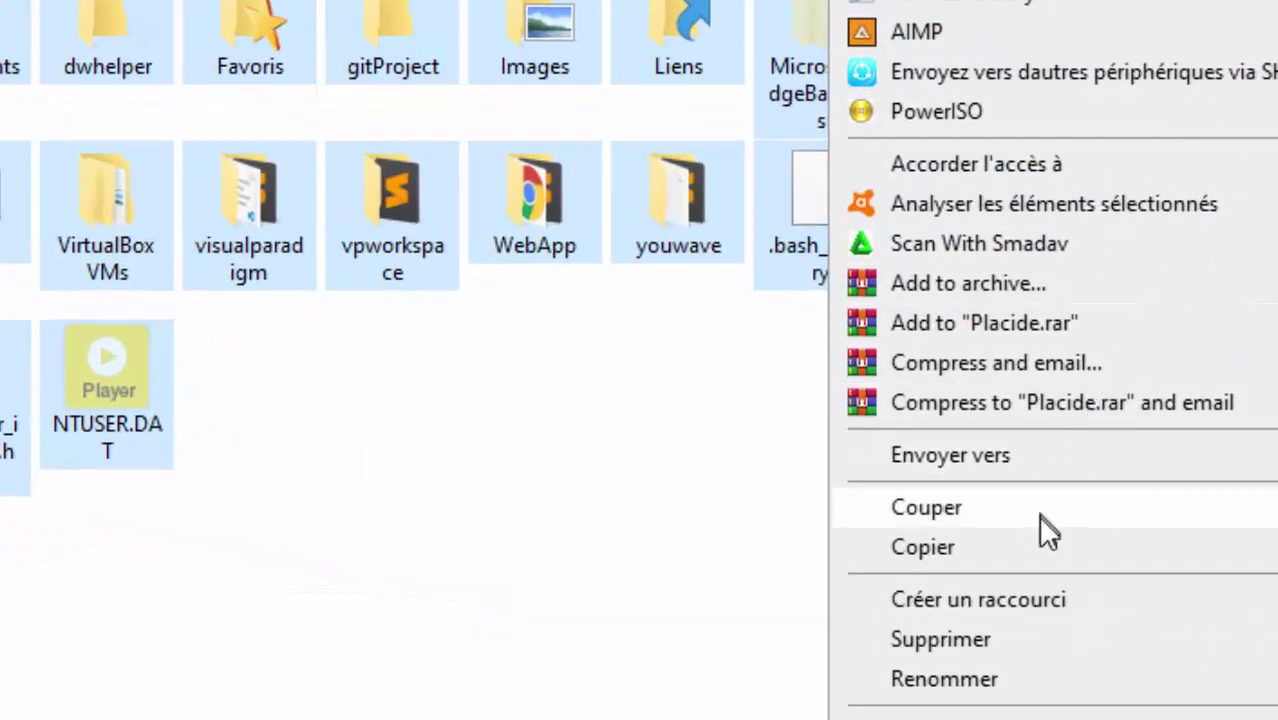
left_click(1028, 549)
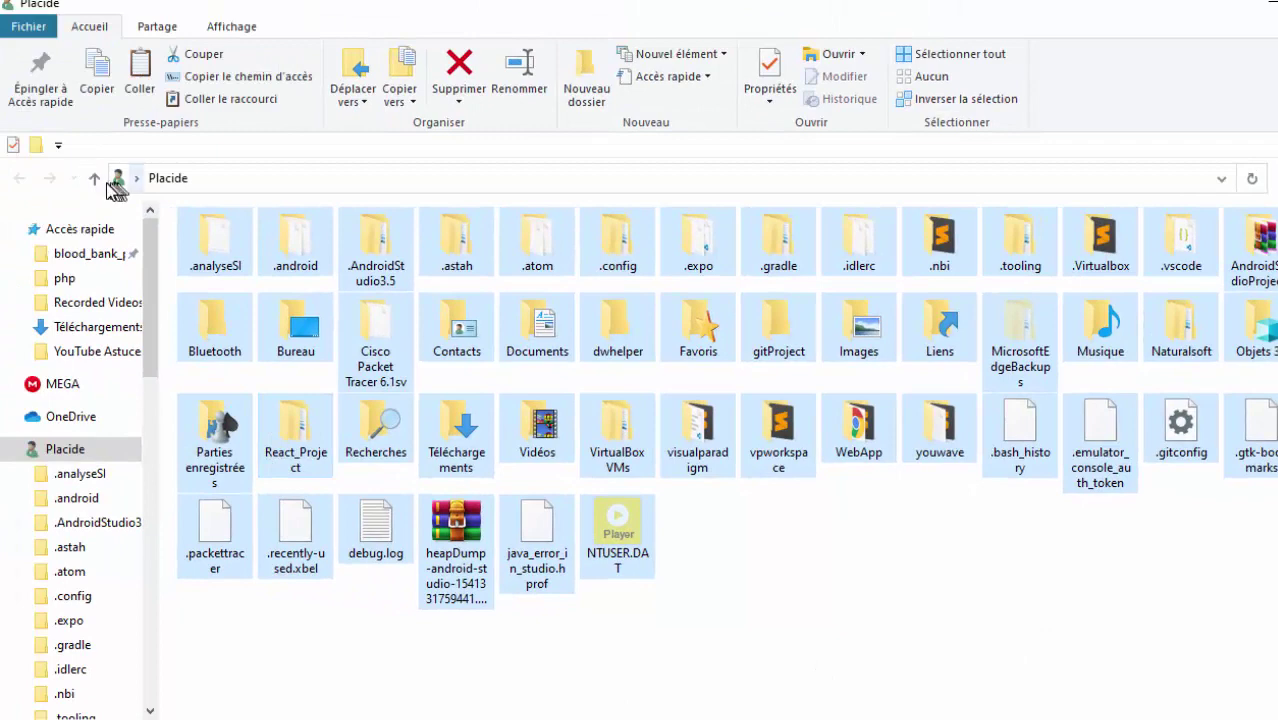
Go via Ce PC into the E: drive, select Projet Android, then close File Explorer
left_click(136, 179)
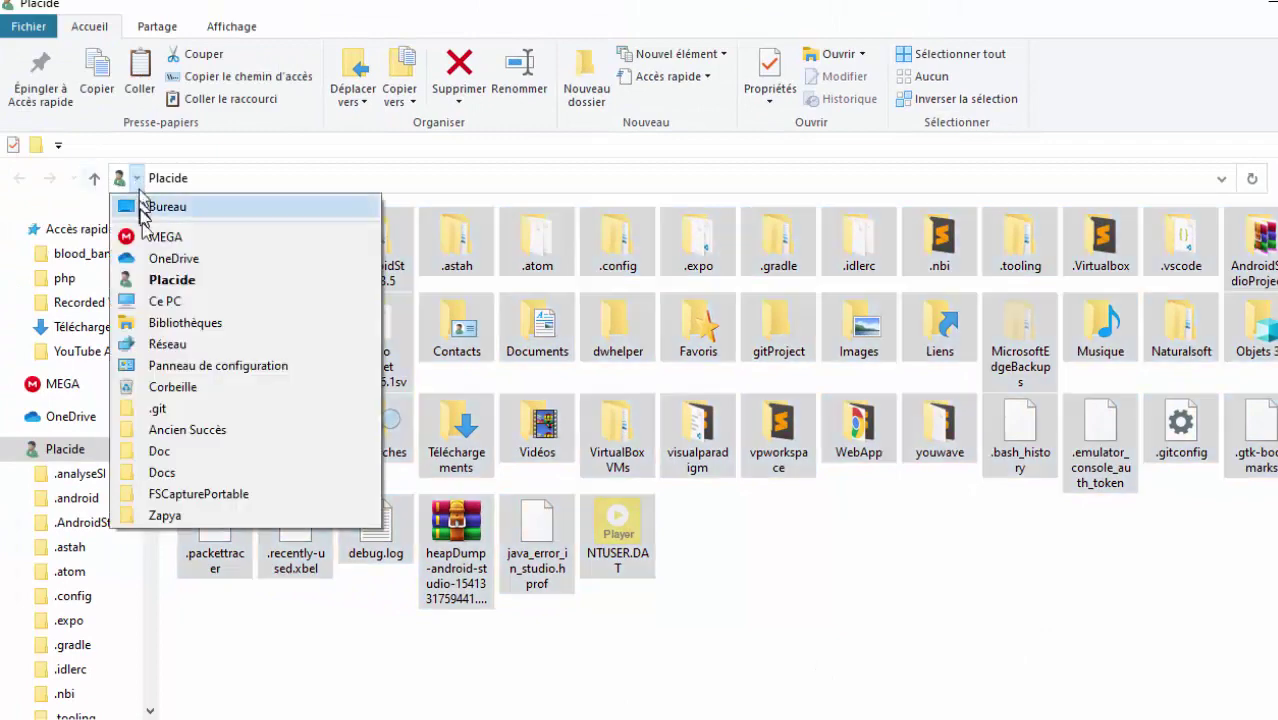
left_click(165, 301)
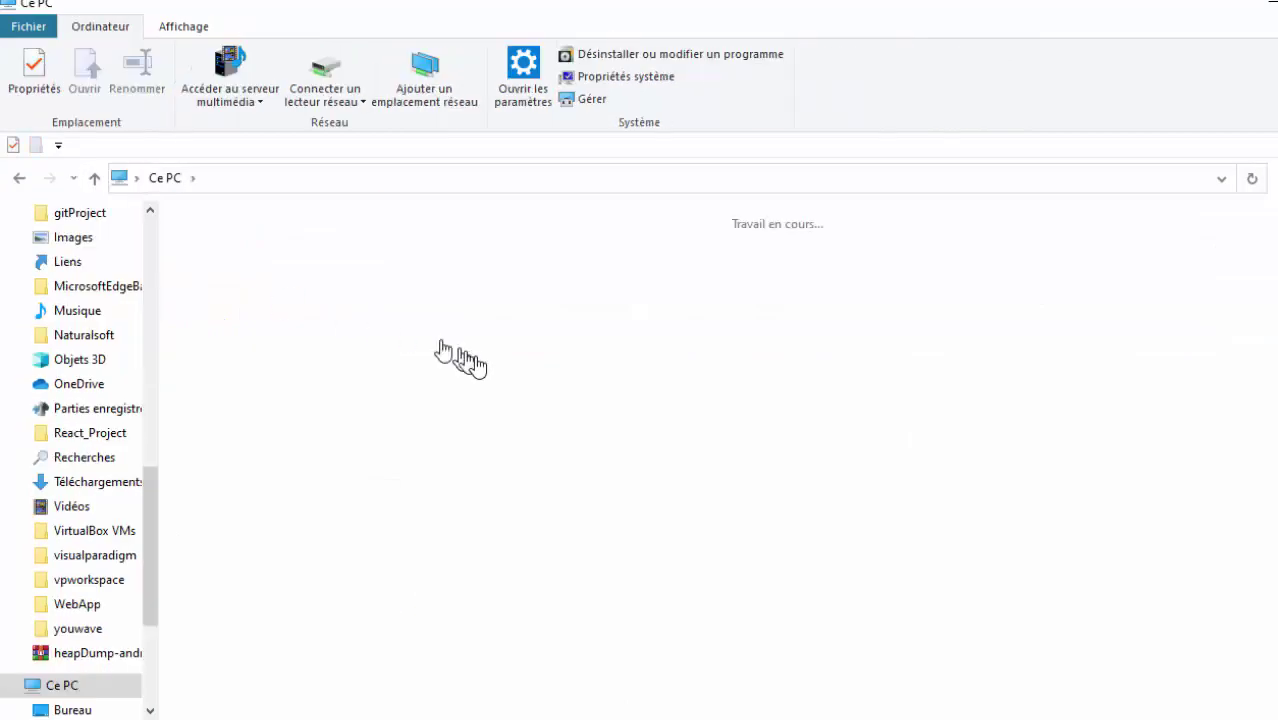
left_click(826, 412)
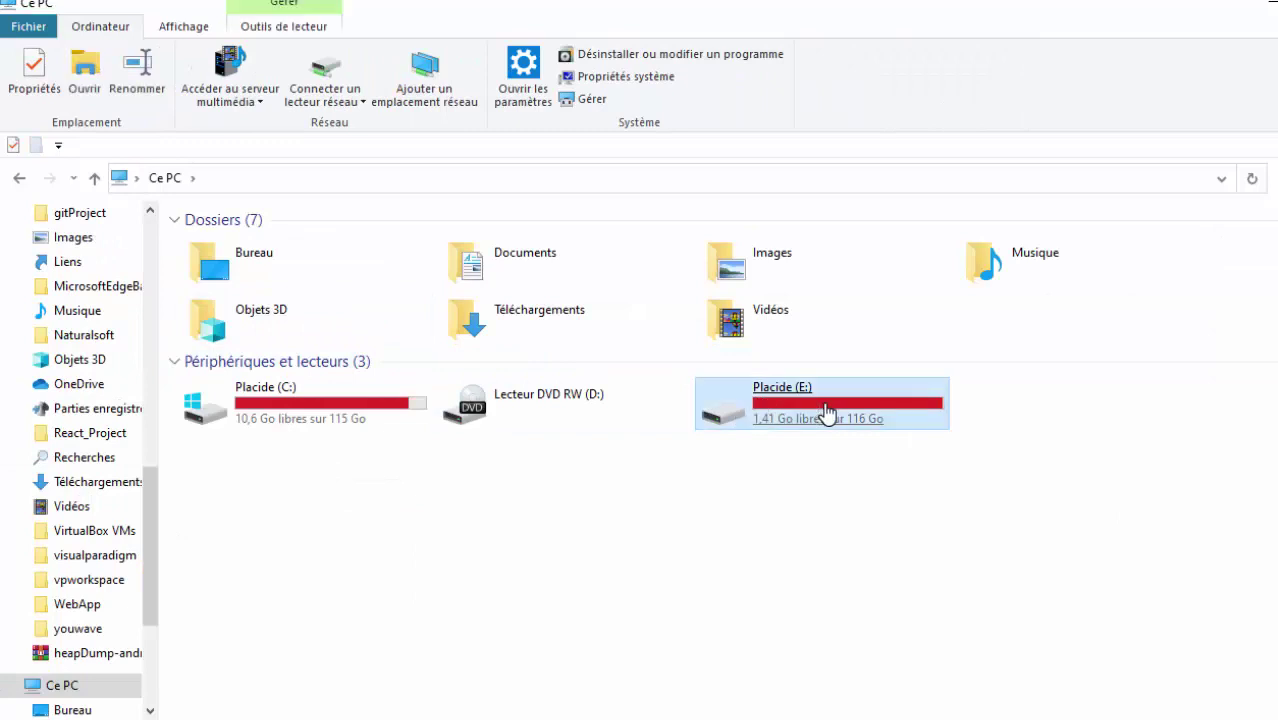
double_click(826, 412)
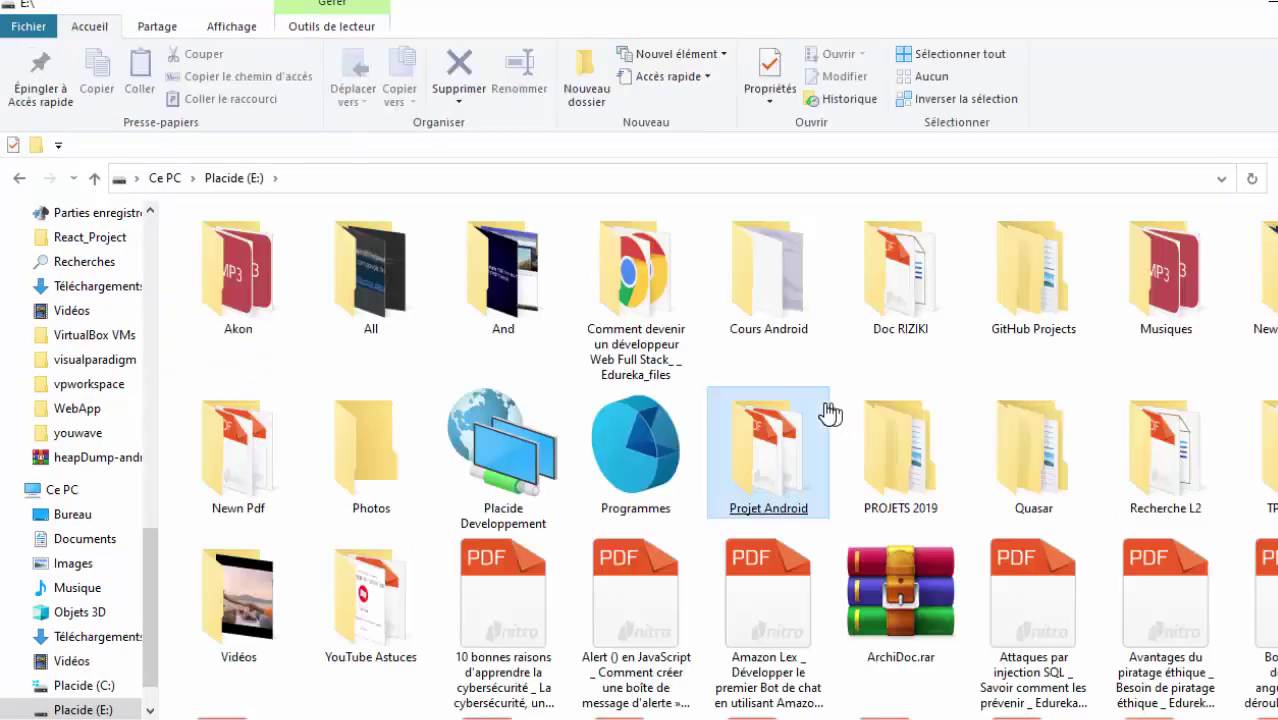
left_click(827, 414)
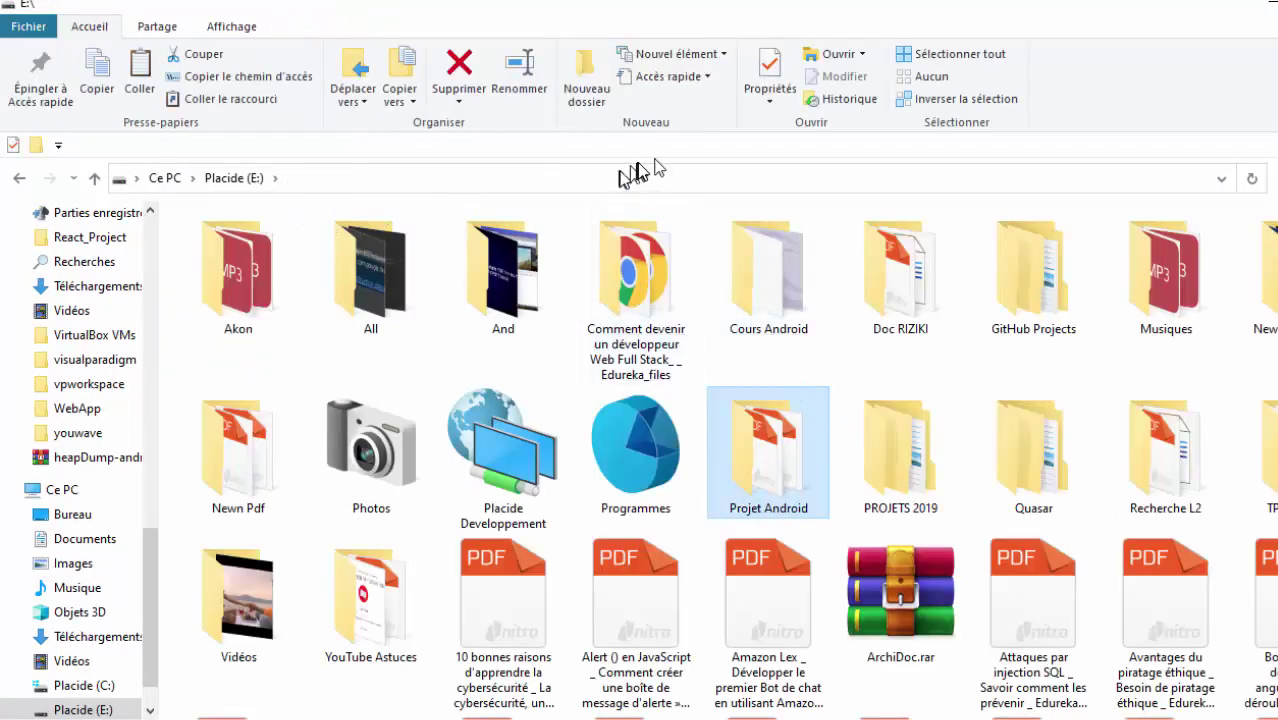
left_click(1270, 5)
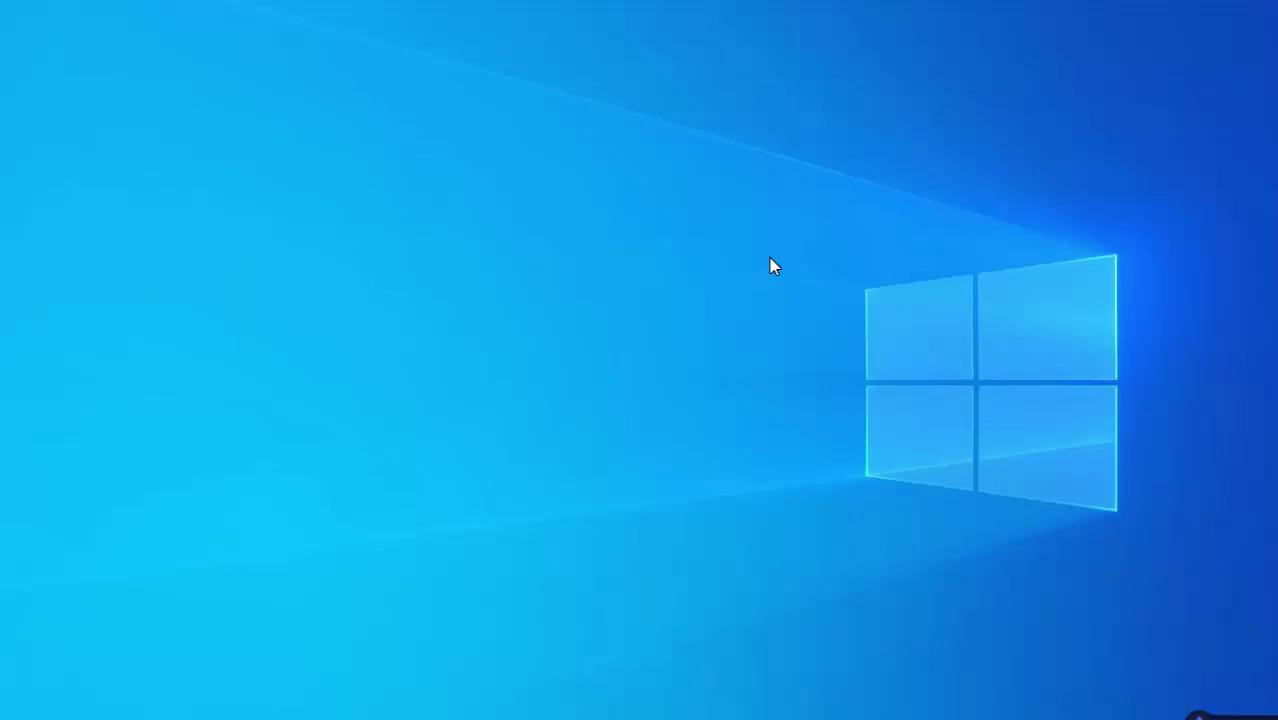
Open a new maximized File Explorer and navigate C: > Utilisateurs > the user's profile folder
key("super+e")
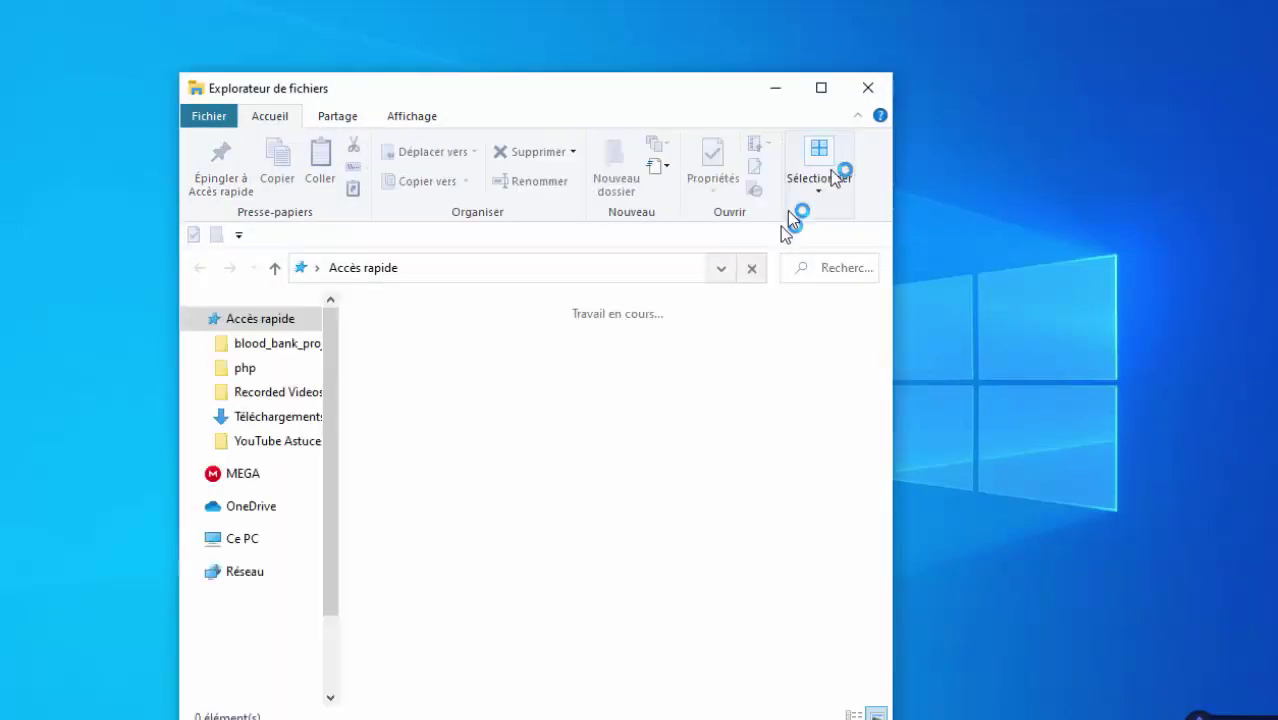
left_click(824, 97)
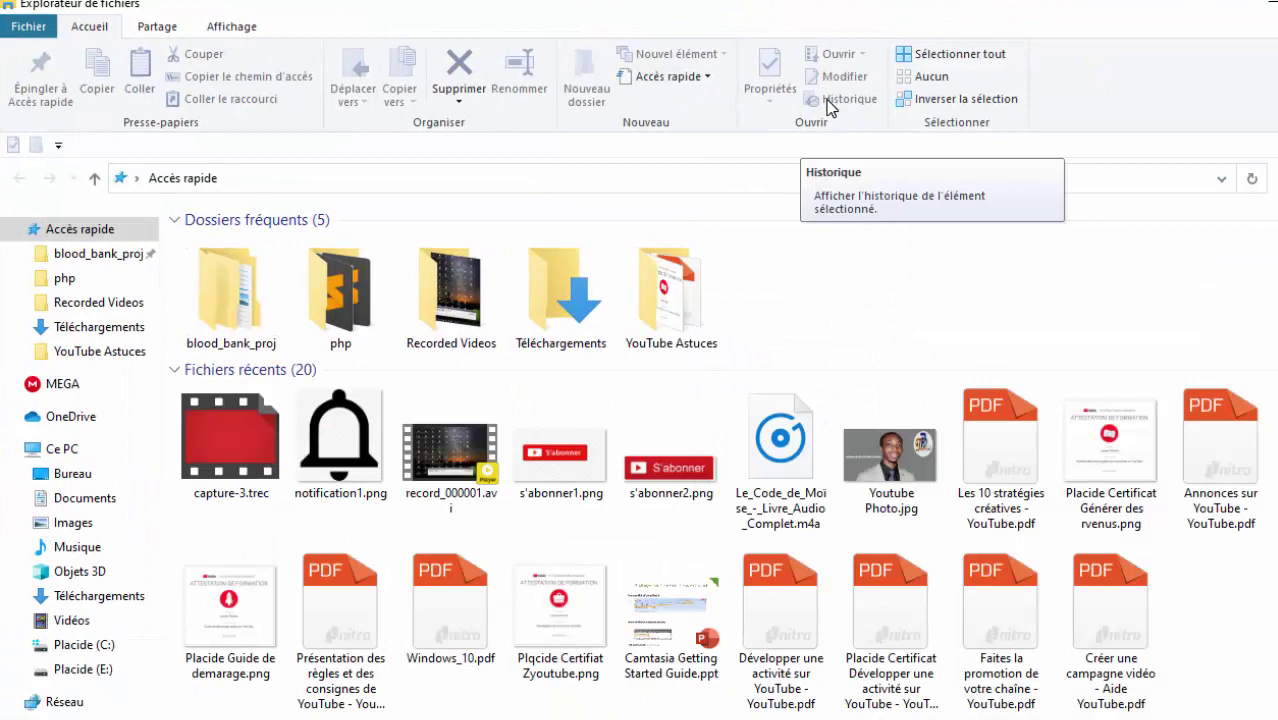
left_click(68, 455)
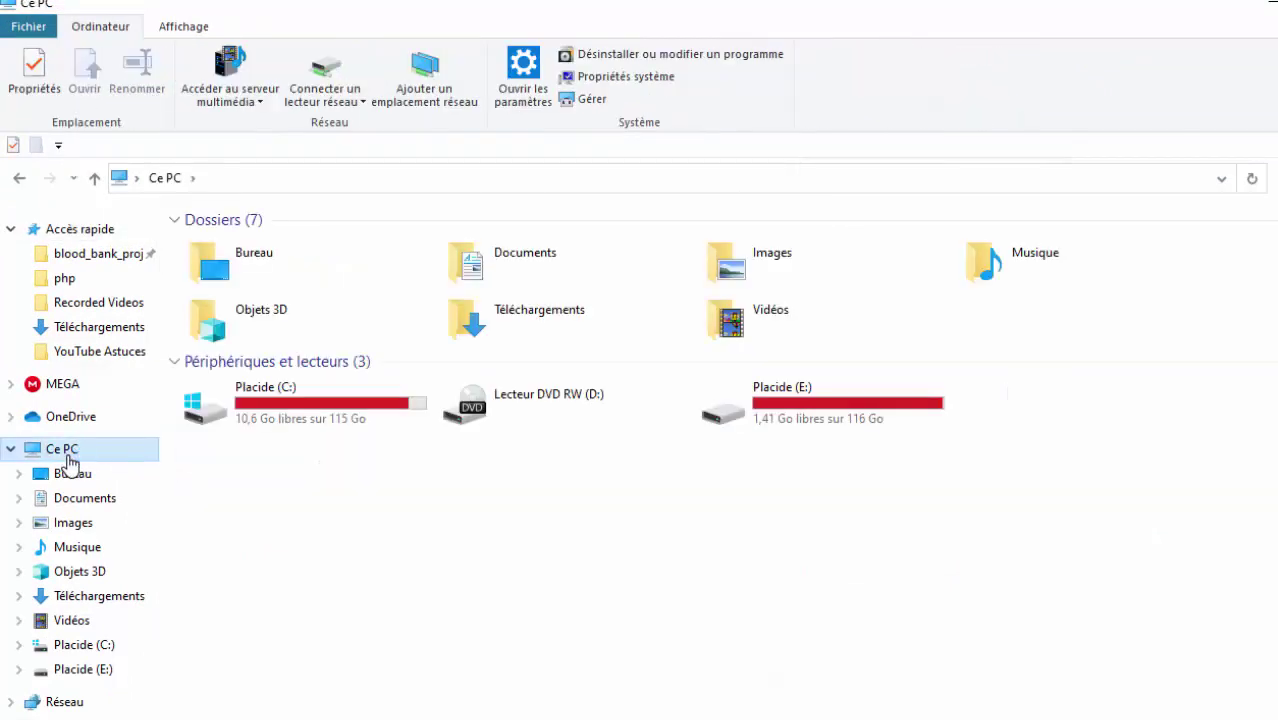
left_click(288, 414)
double_click(288, 414)
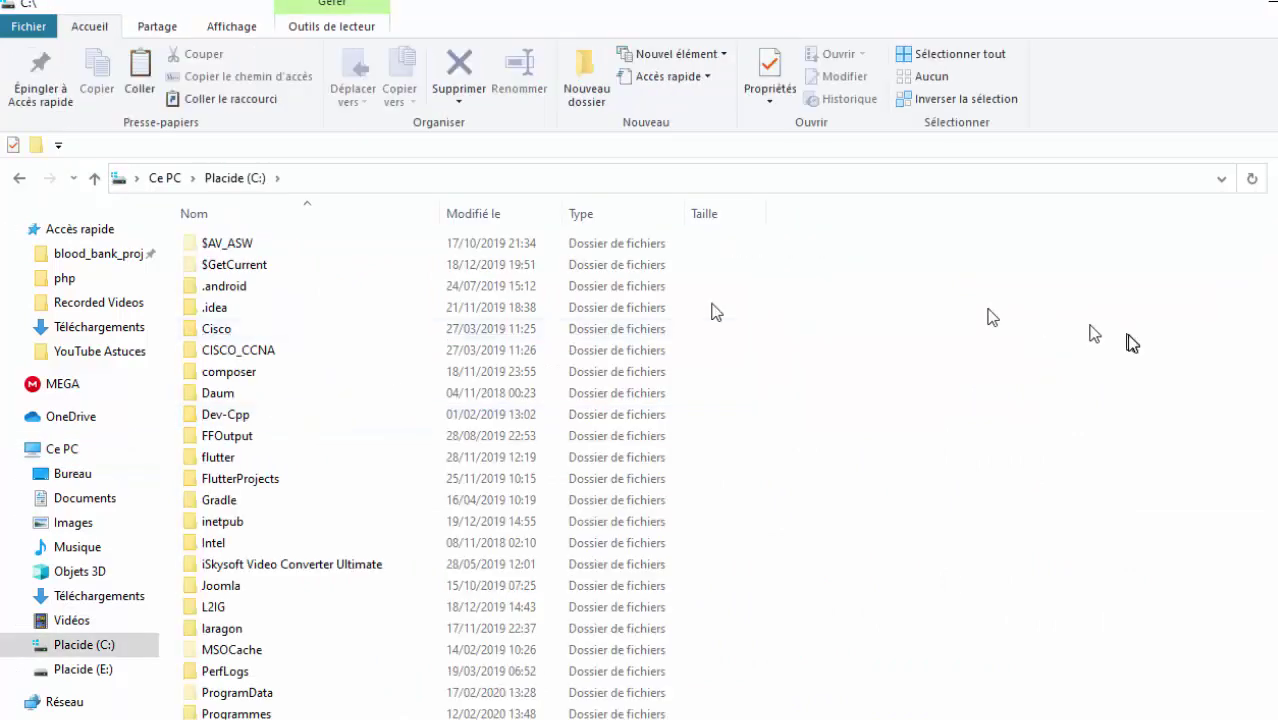
scroll(729, 473, "down", 5)
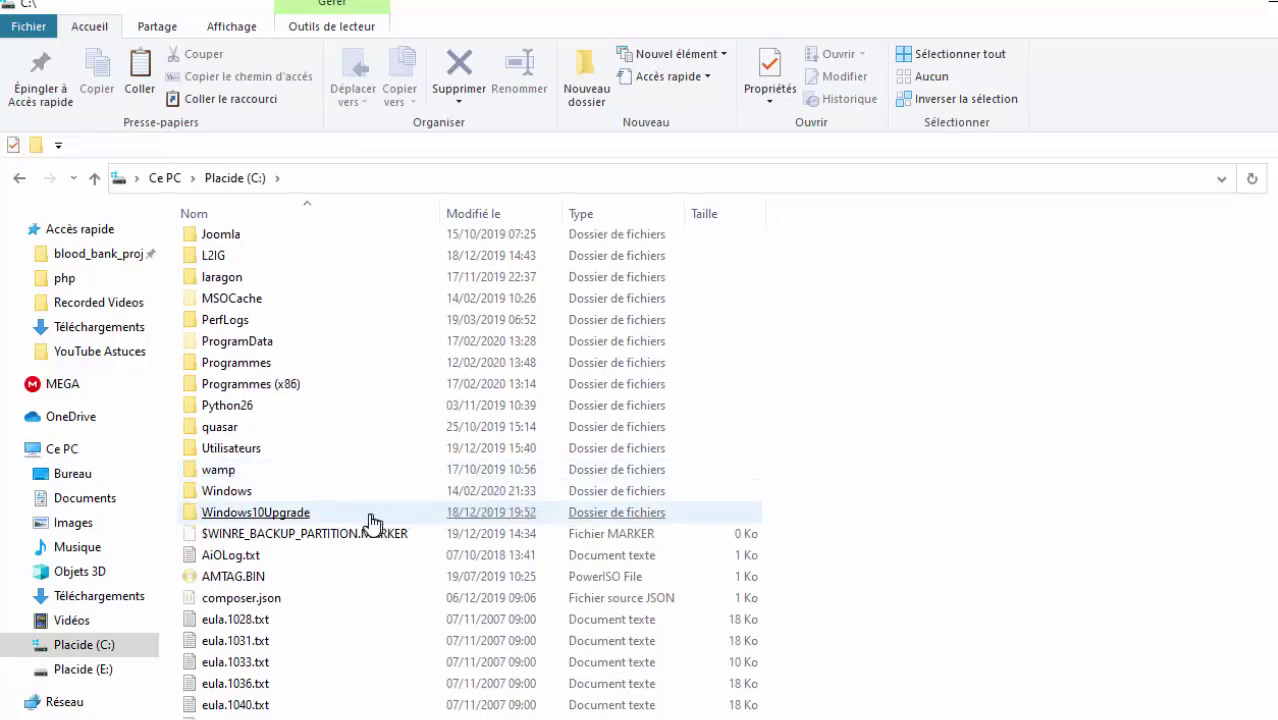
left_click(273, 451)
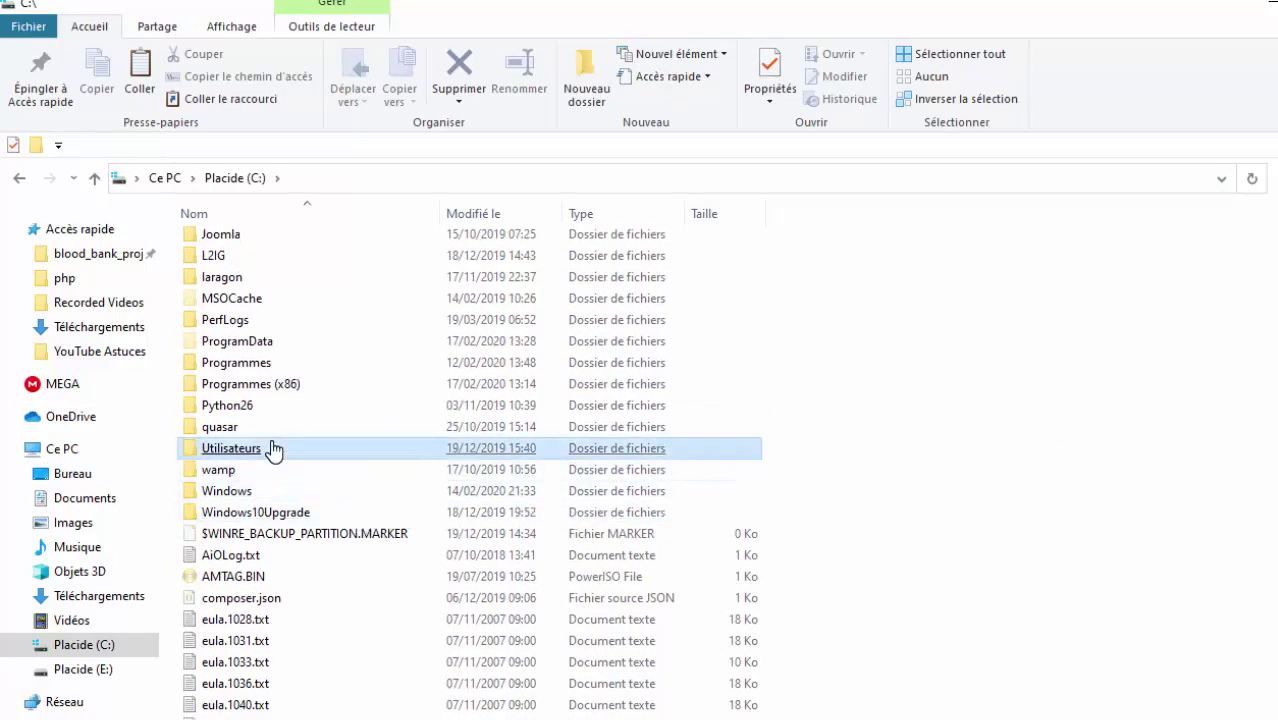
double_click(273, 451)
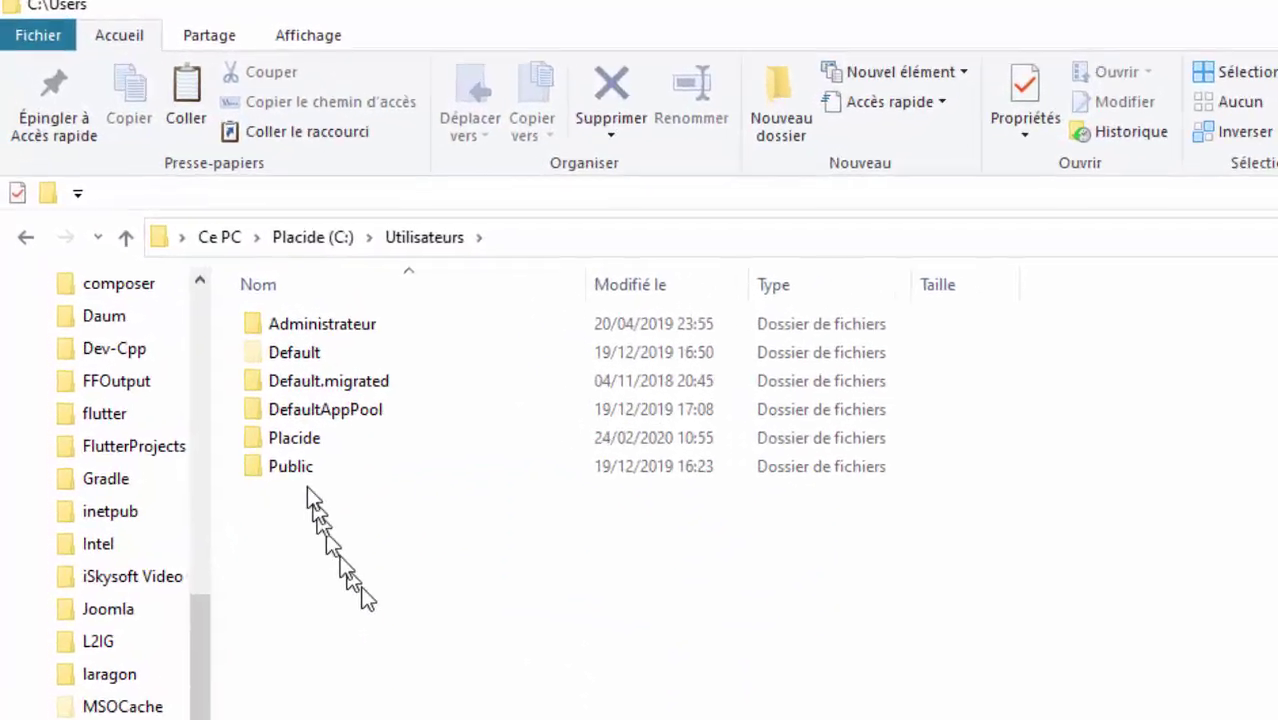
left_click(285, 434)
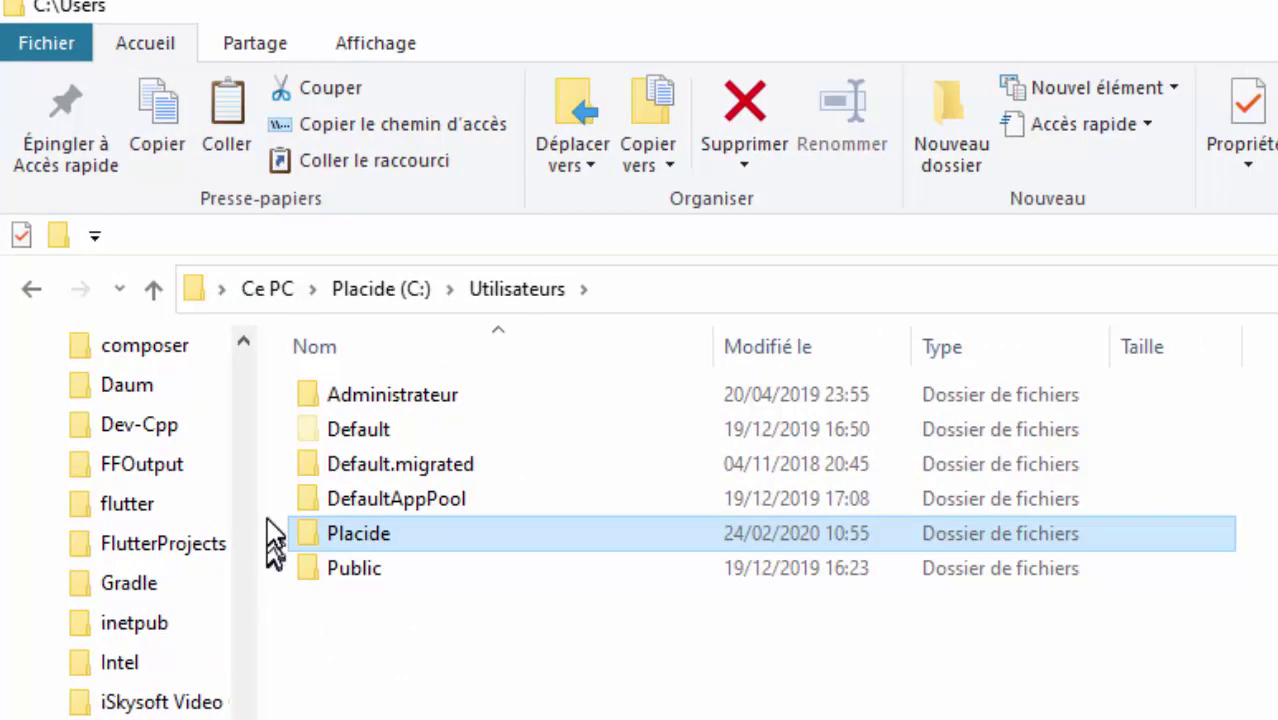
double_click(395, 540)
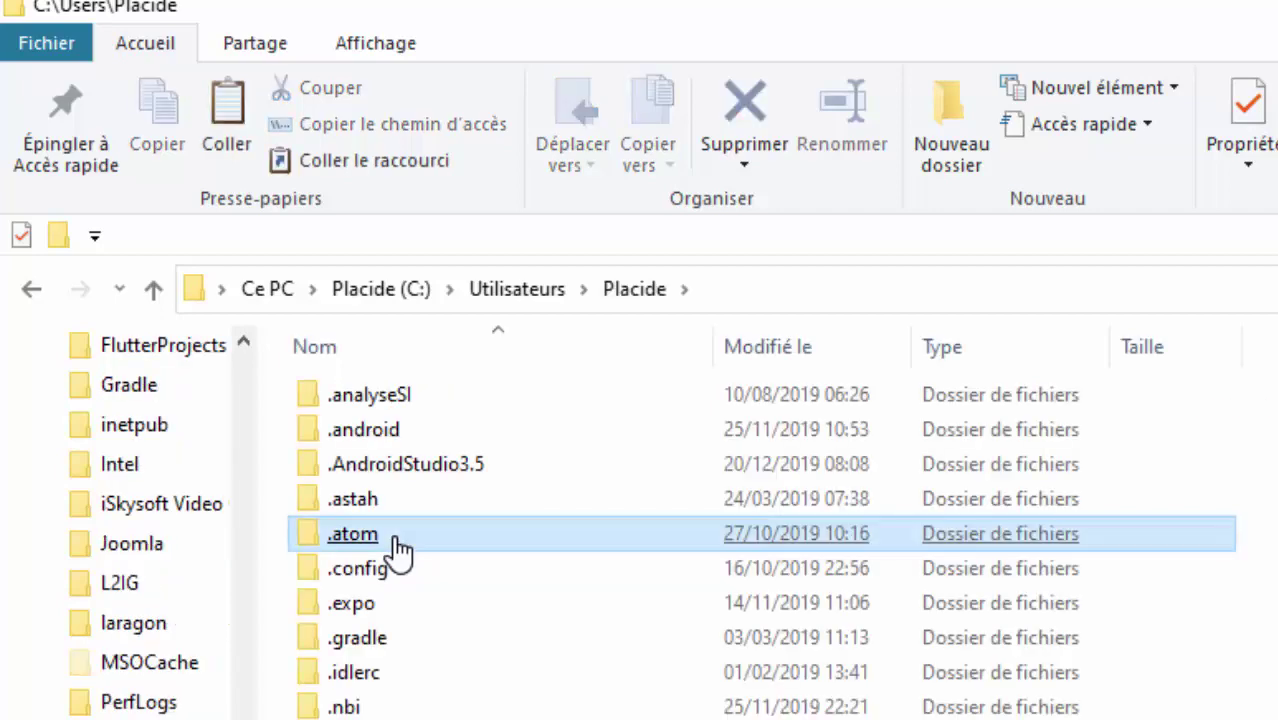
Select all 51 items in the profile folder, copy them with Copier, then clear the selection
left_click(398, 548)
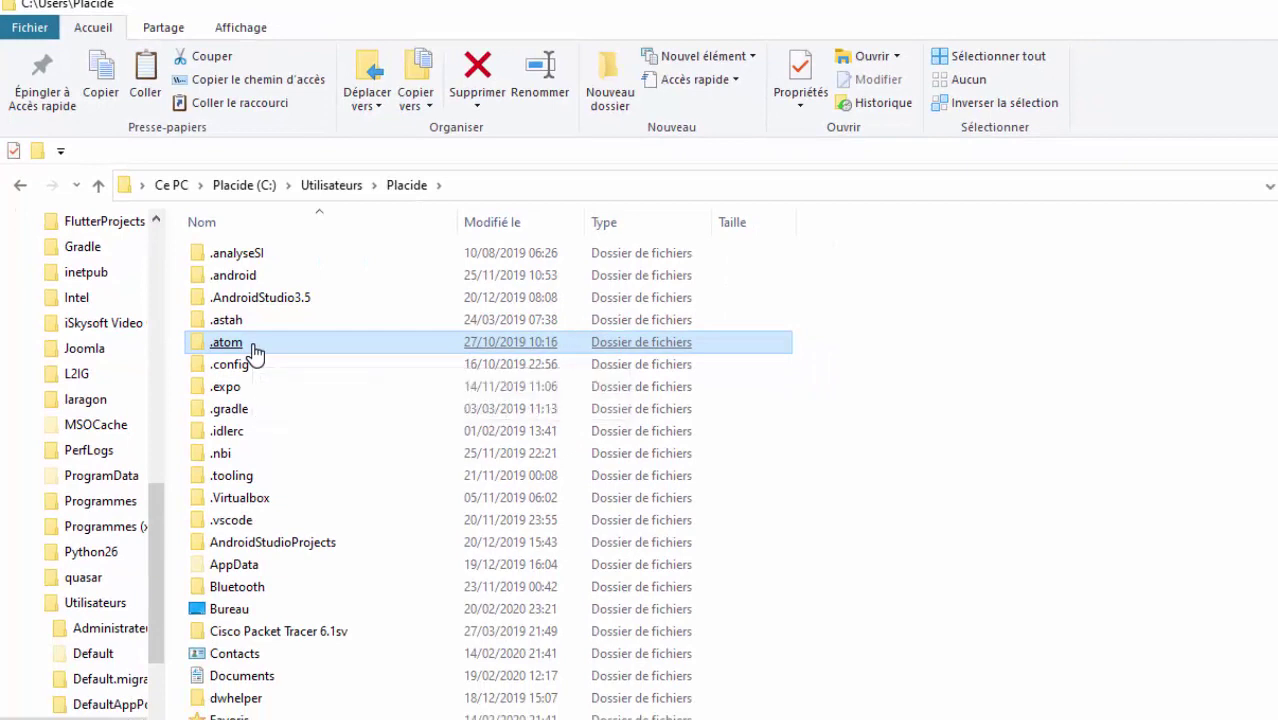
key("ctrl+a")
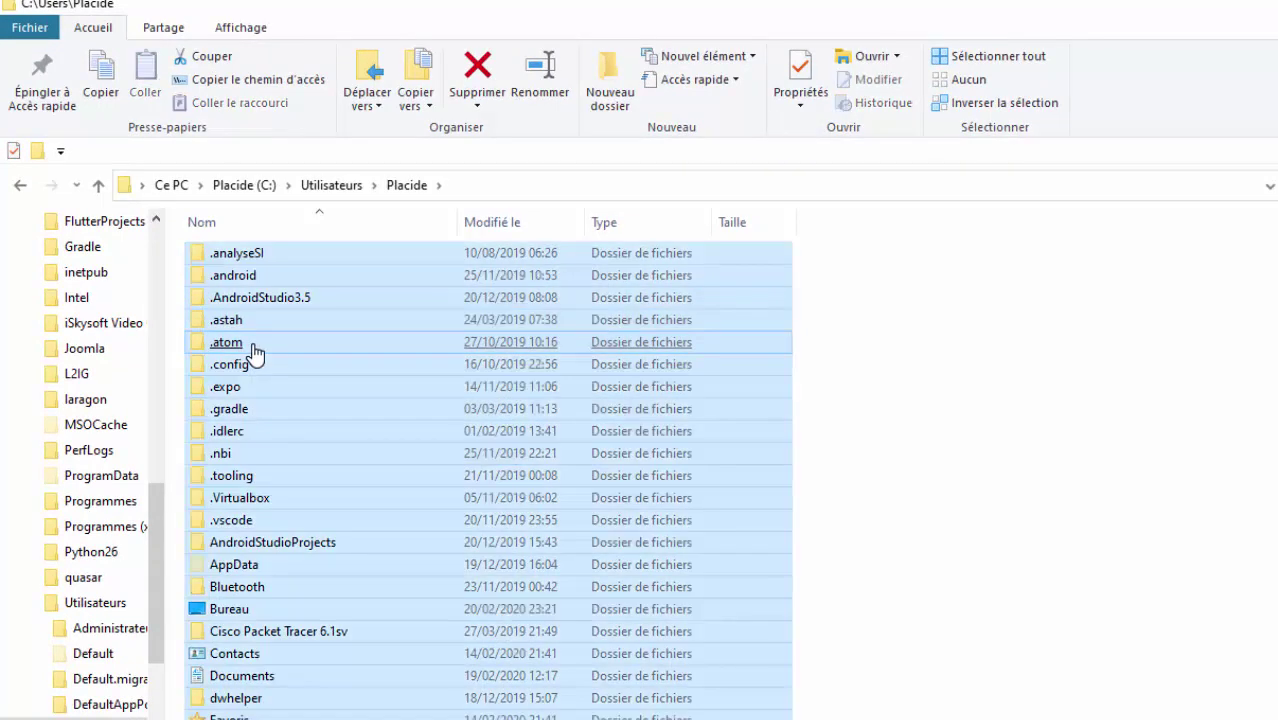
right_click(253, 352)
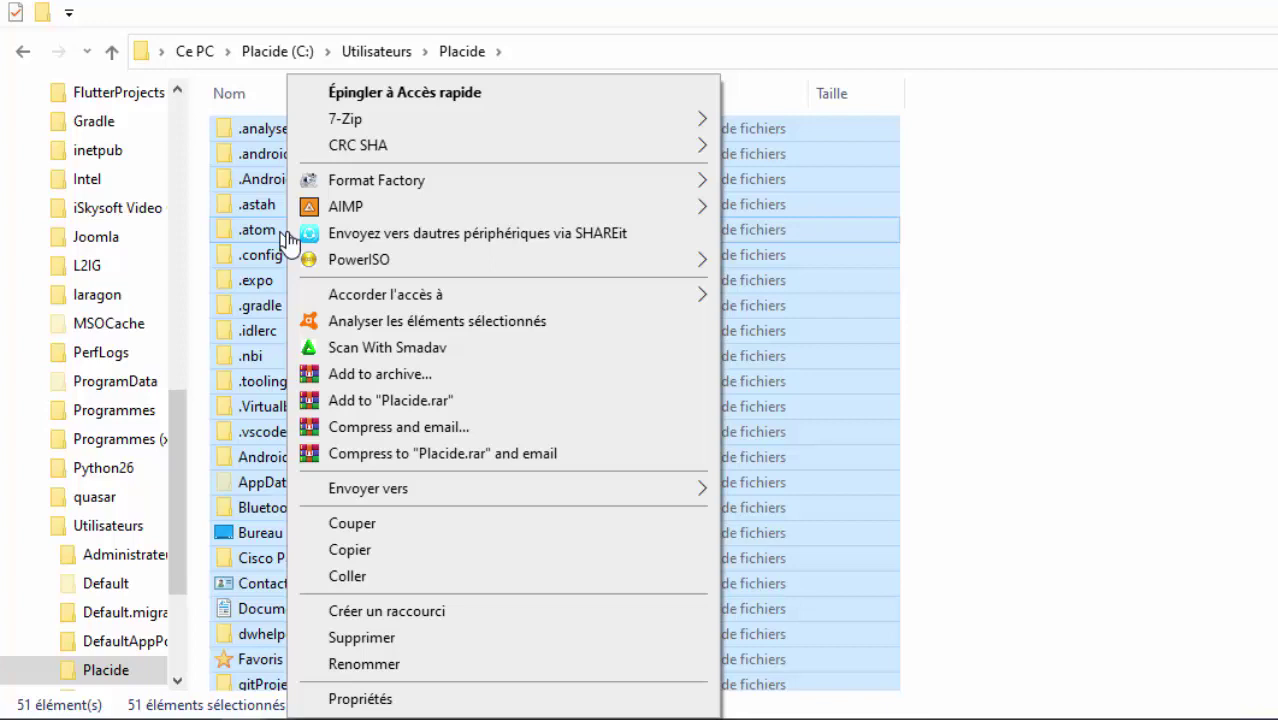
mouse_move(400, 206)
left_click(1075, 312)
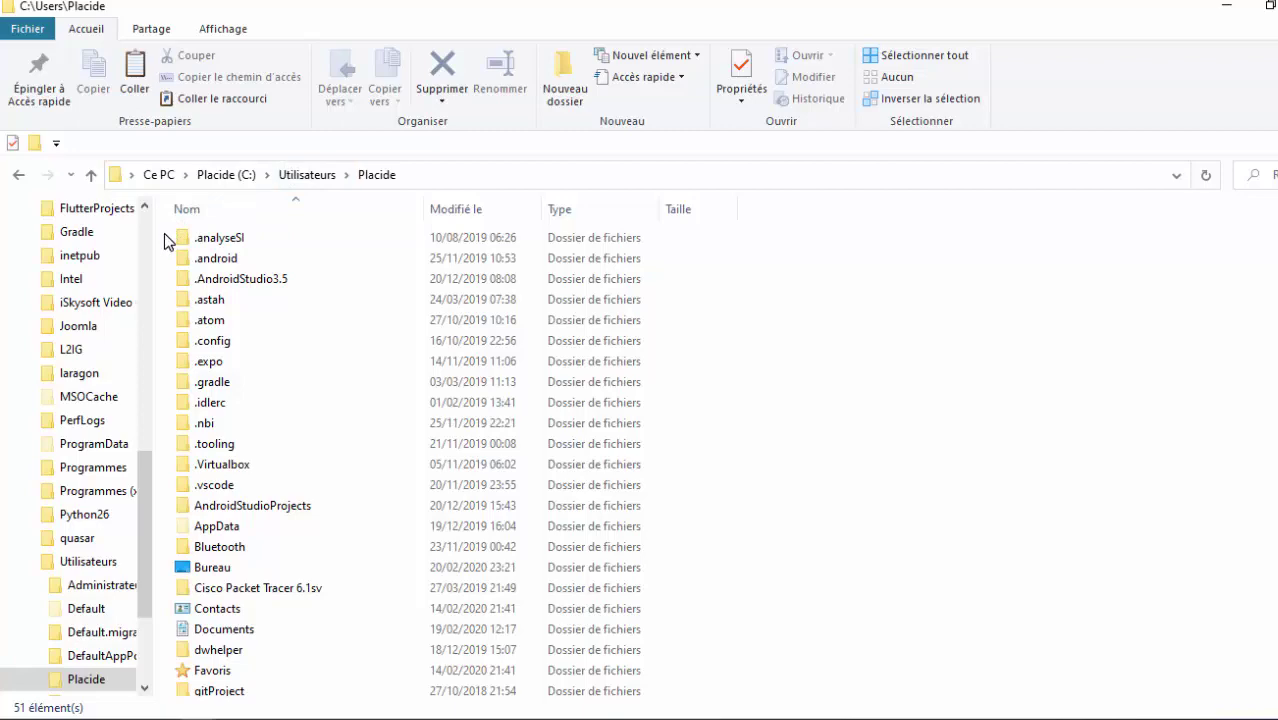
key("ctrl+a")
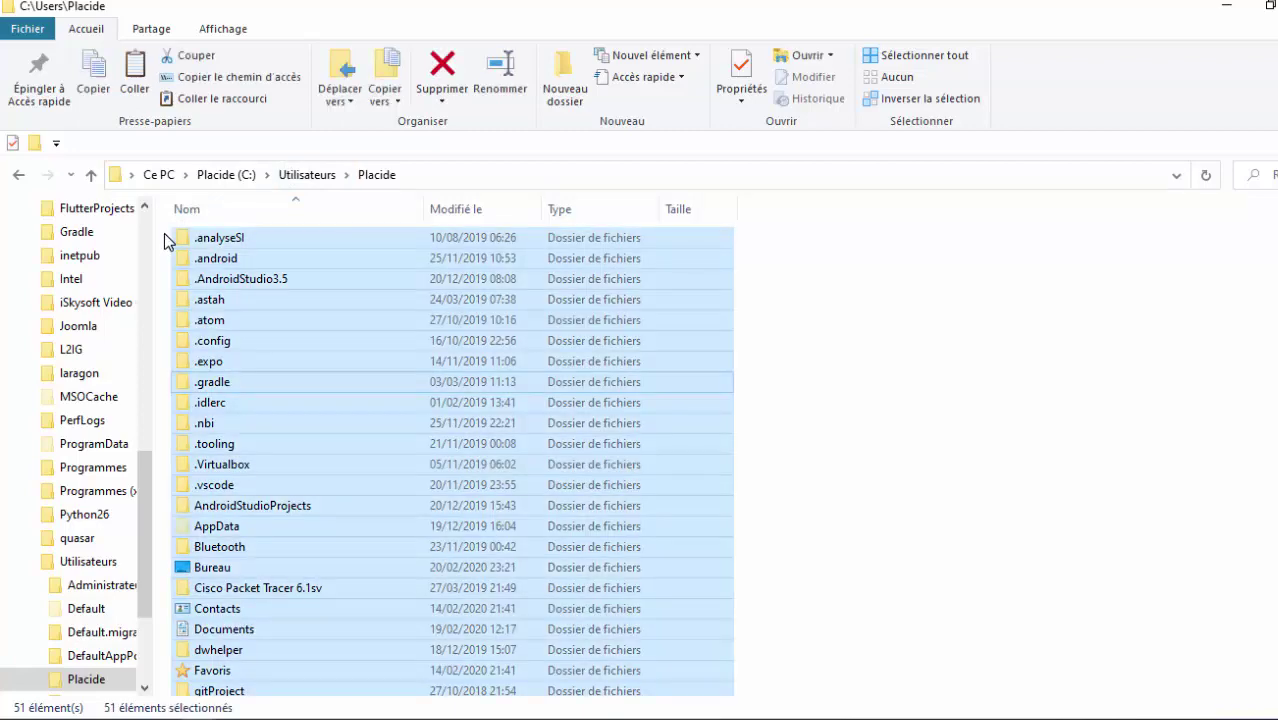
right_click(186, 249)
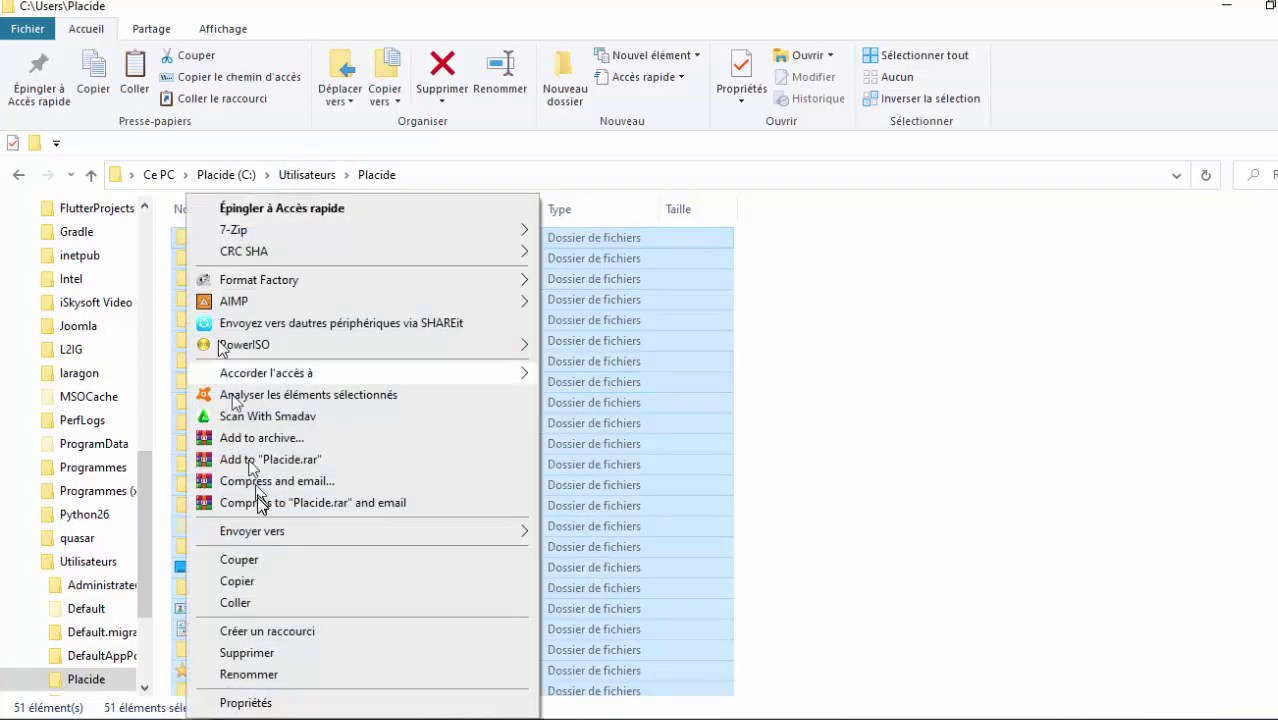
left_click(266, 580)
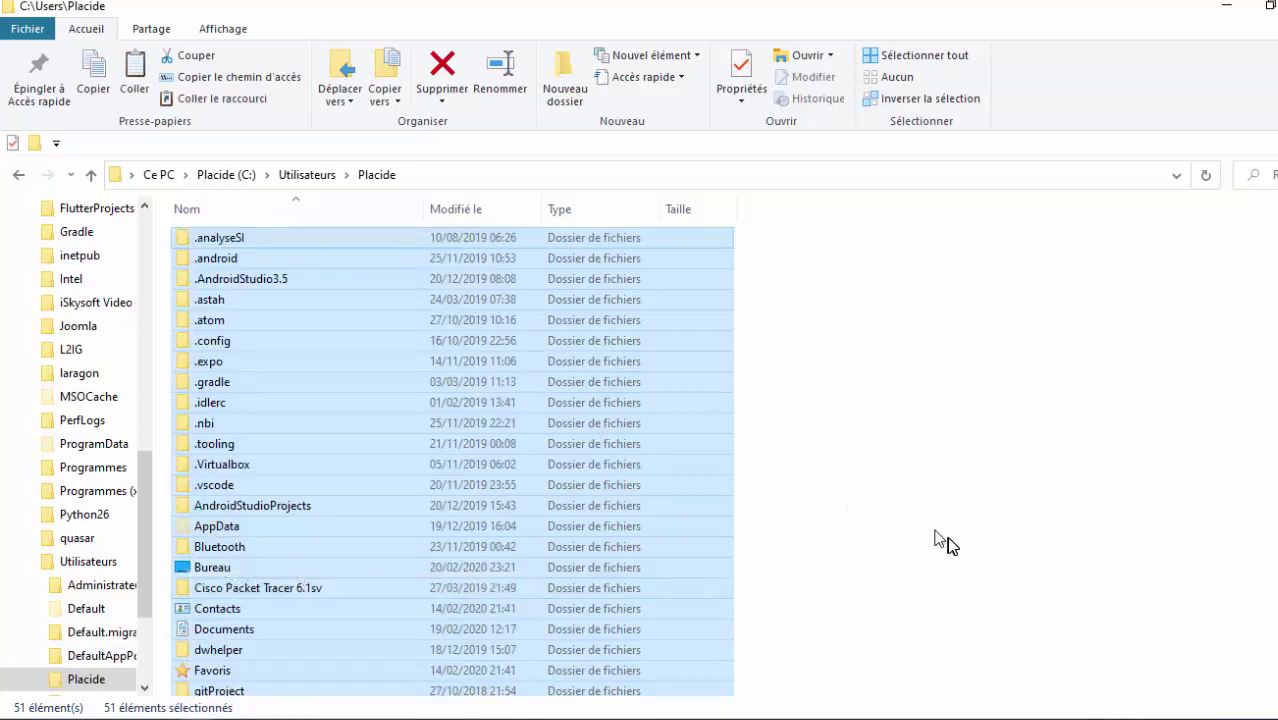
left_click(944, 541)
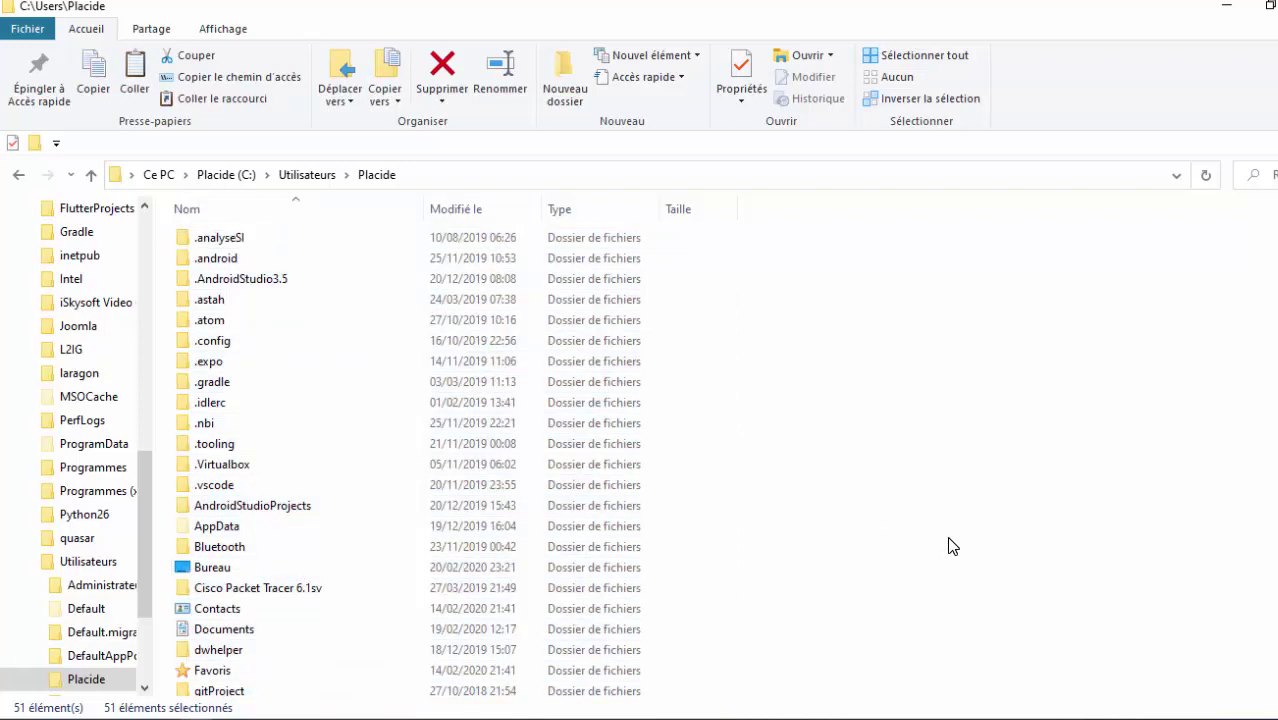
Look at the All folder on the E: drive, then go back to Ce PC and select C:
left_click(170, 176)
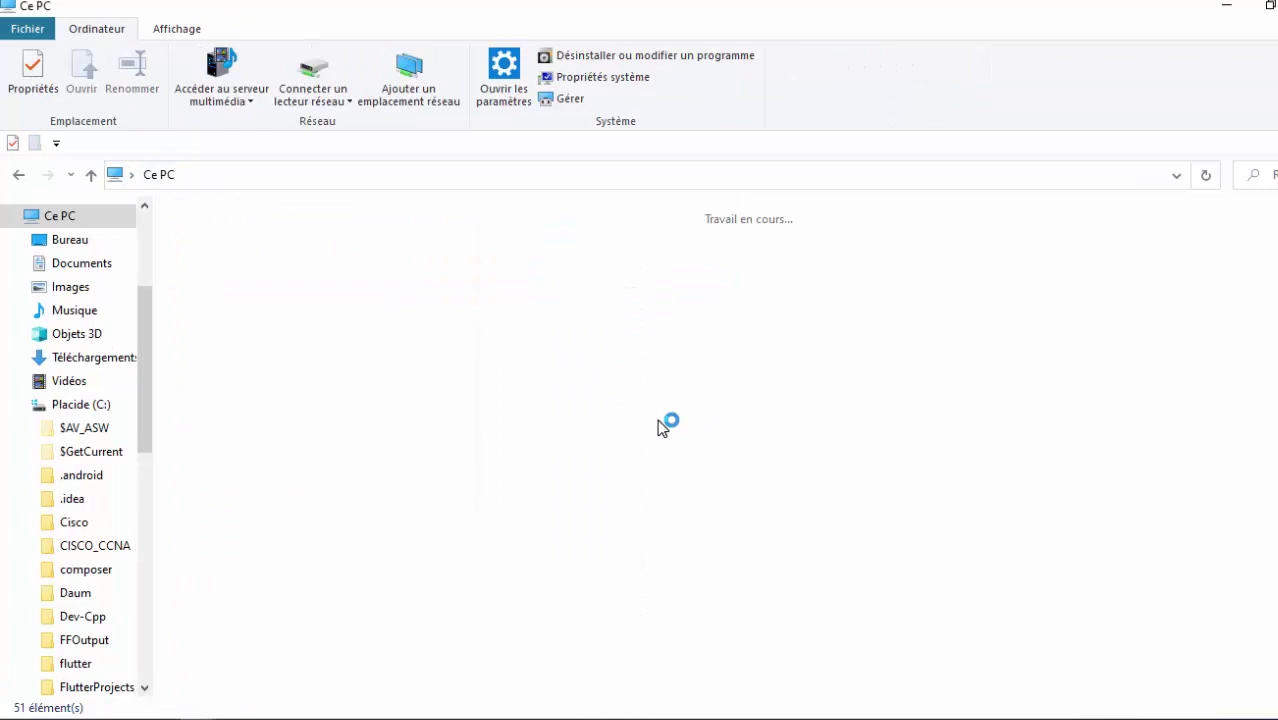
left_click(816, 390)
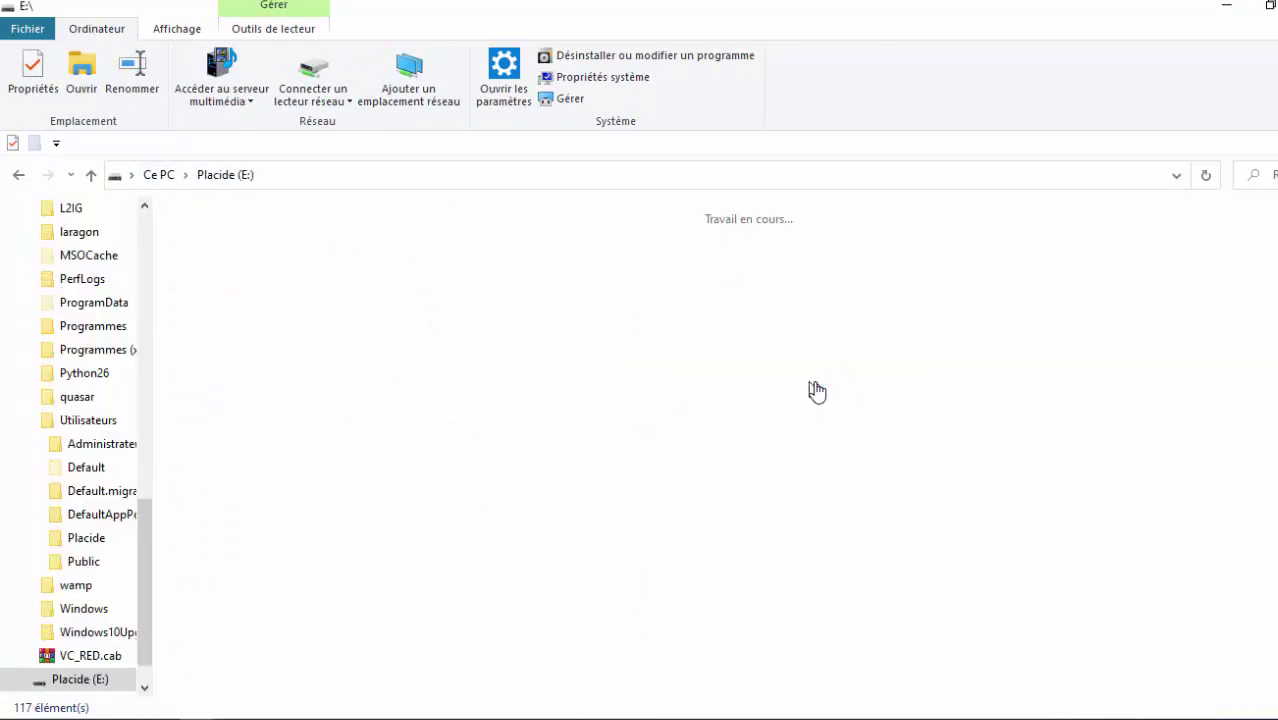
left_click(368, 287)
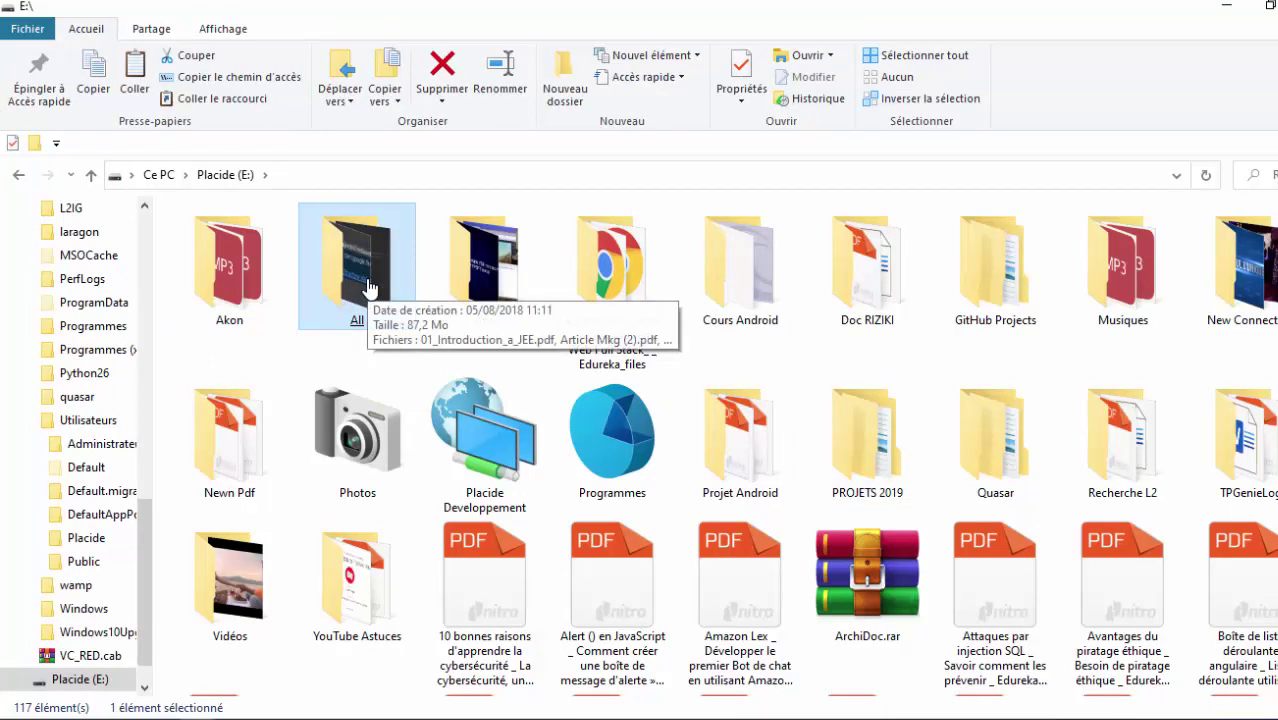
left_click(162, 175)
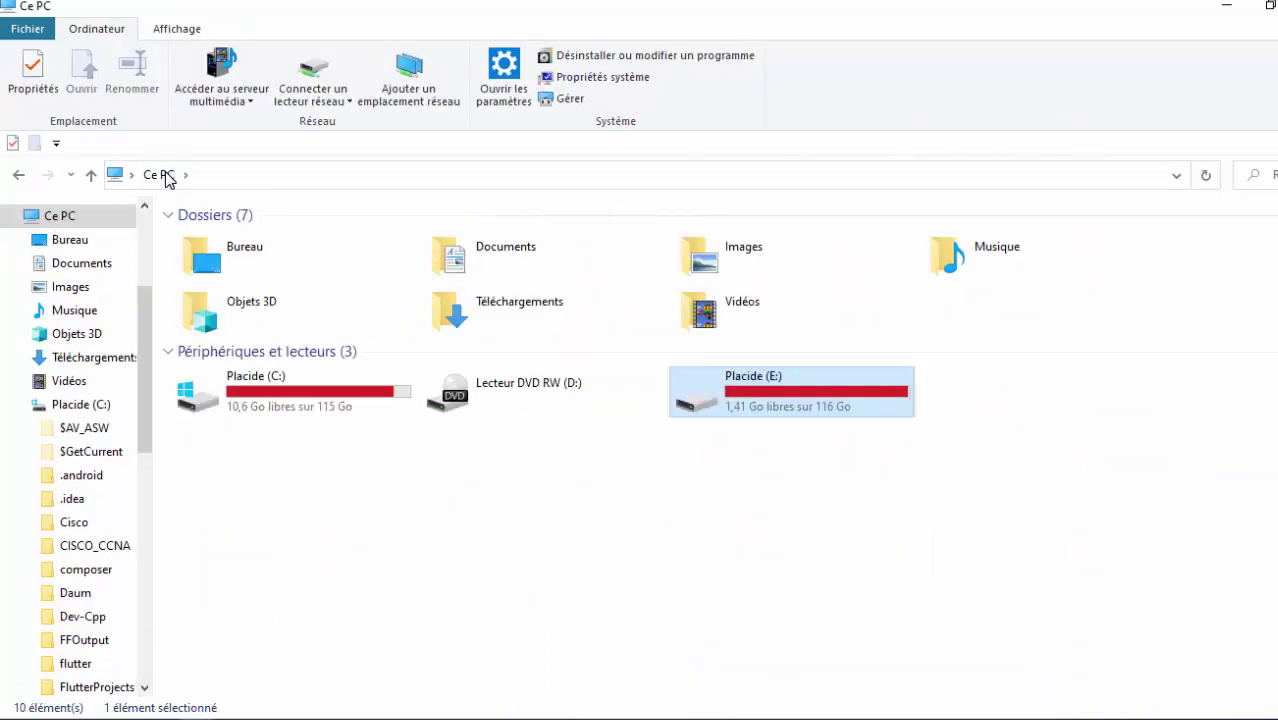
left_click(290, 408)
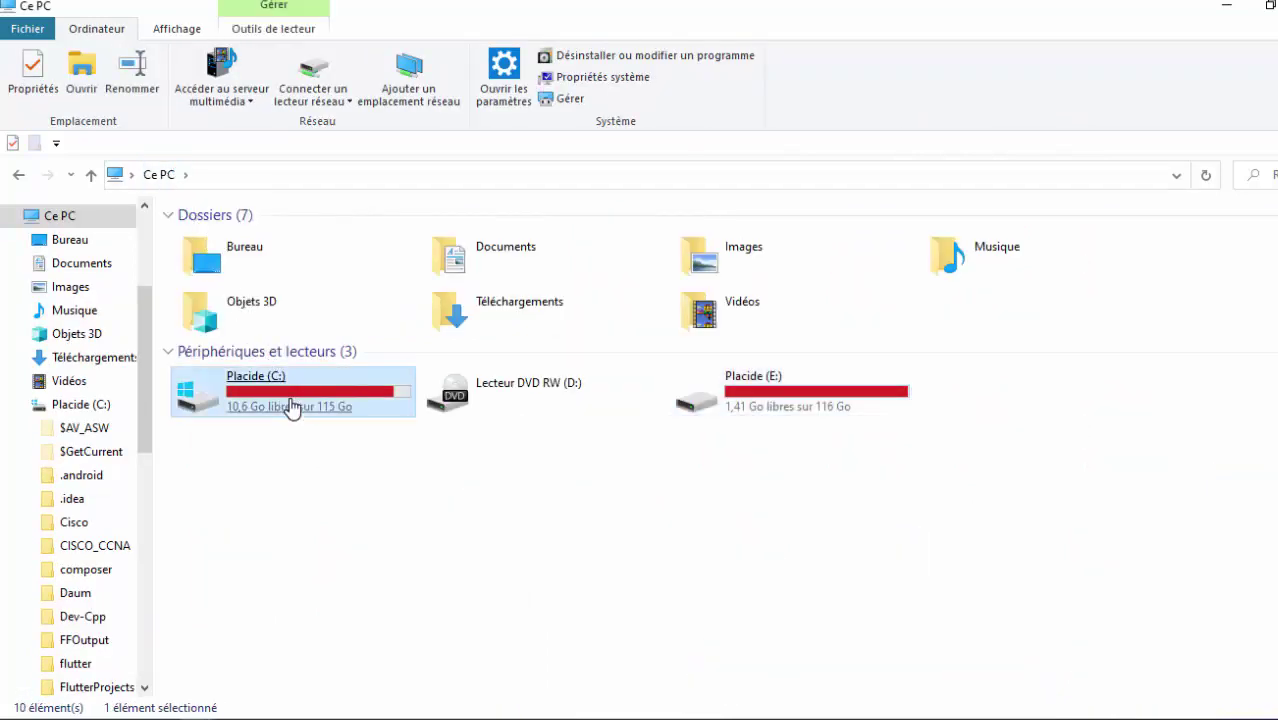
Open the C: drive, then Utilisateurs, then the user's profile folder
double_click(290, 408)
left_click(288, 403)
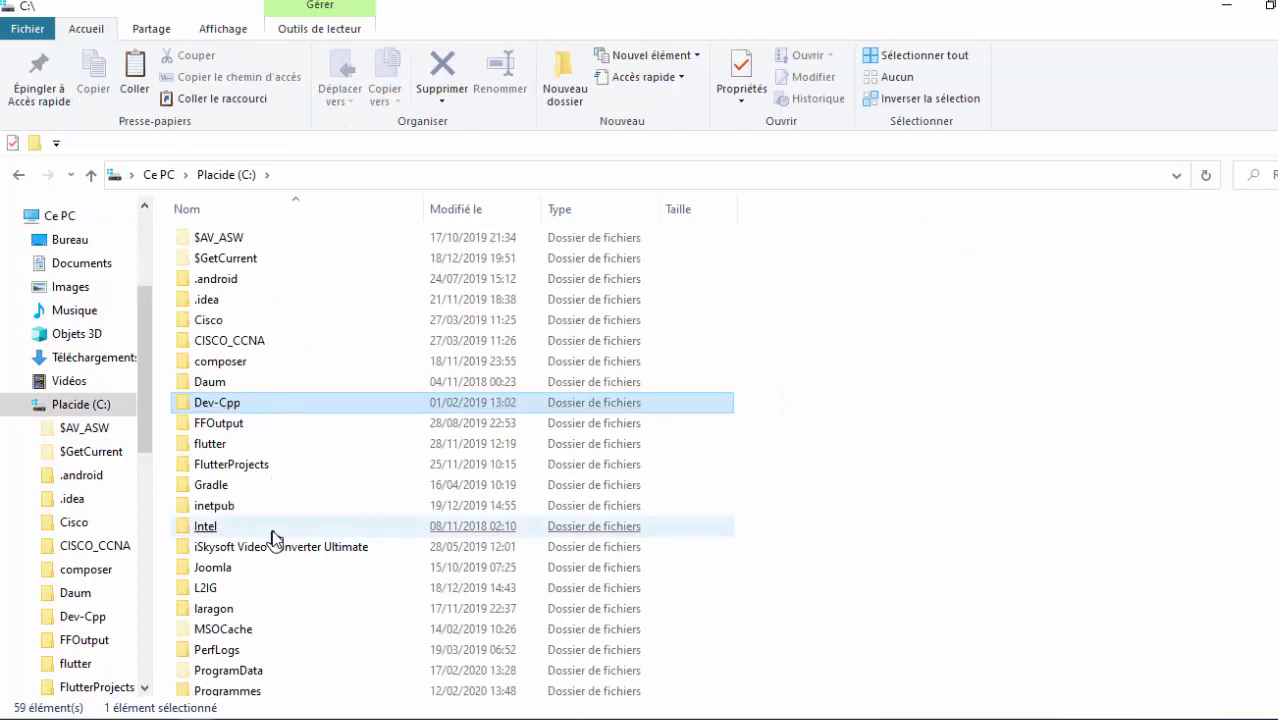
scroll(1240, 415, "down", 3)
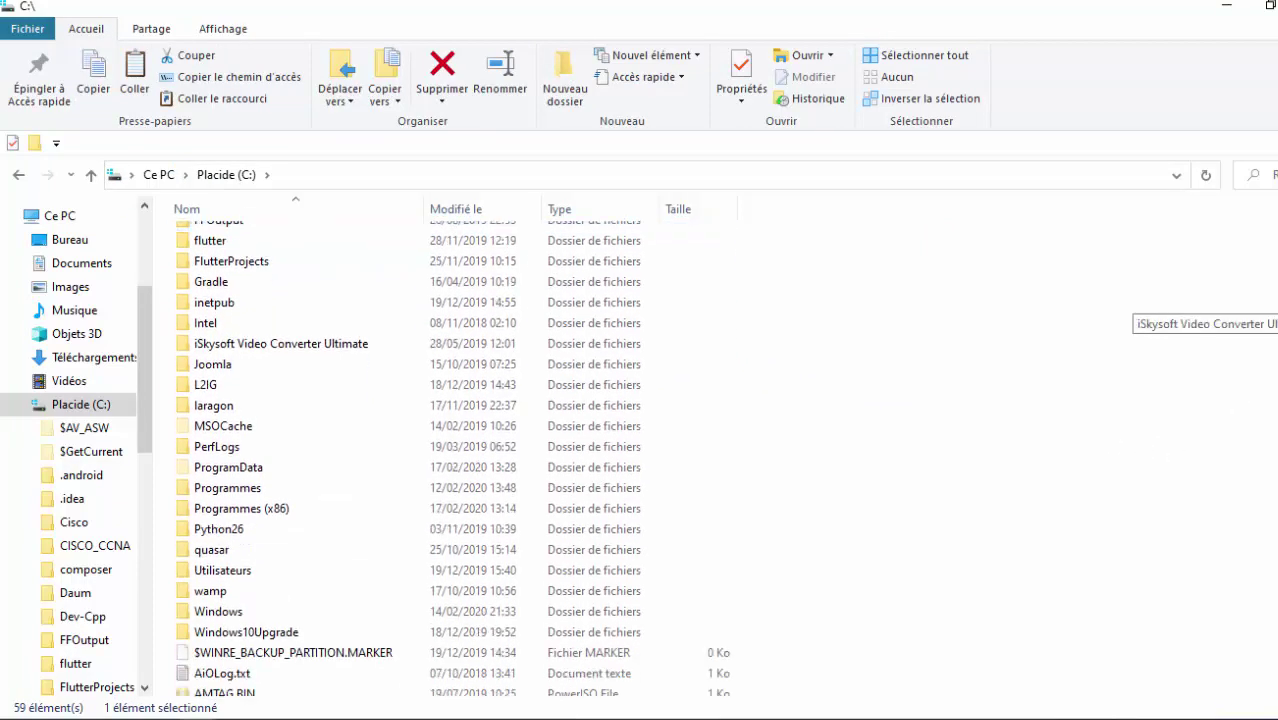
scroll(1150, 320, "down", 1)
left_click(238, 538)
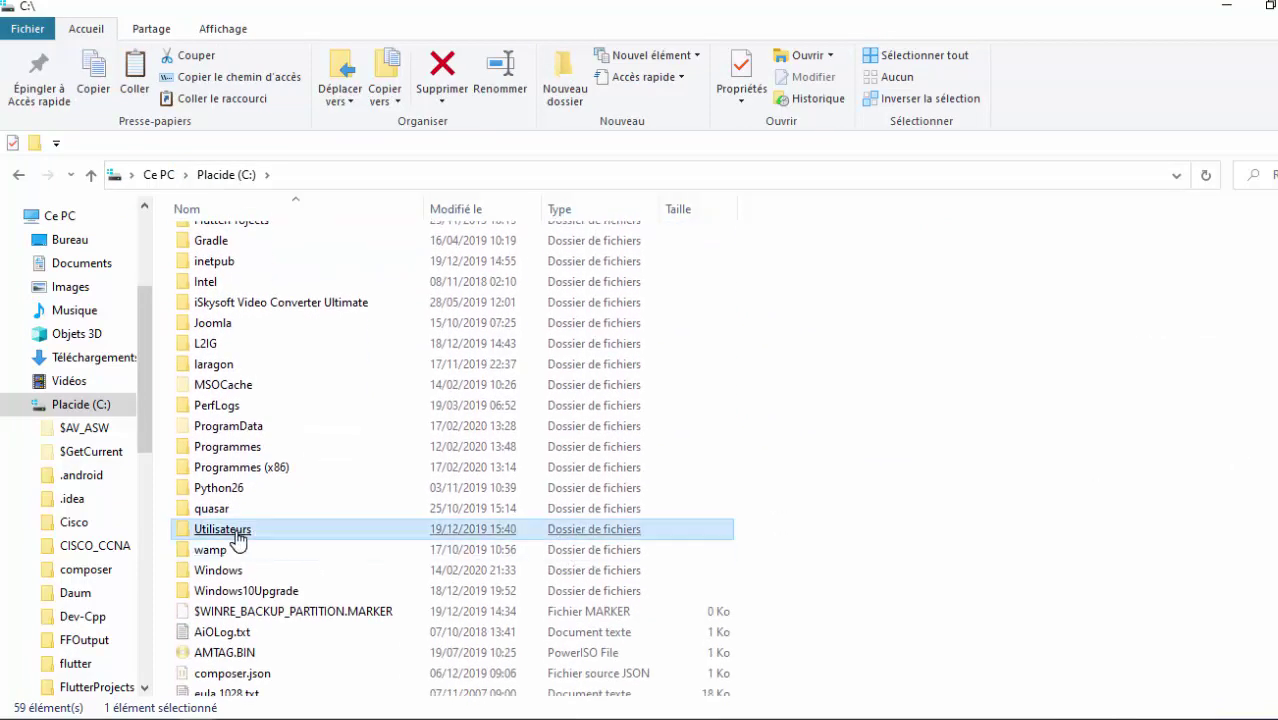
double_click(236, 532)
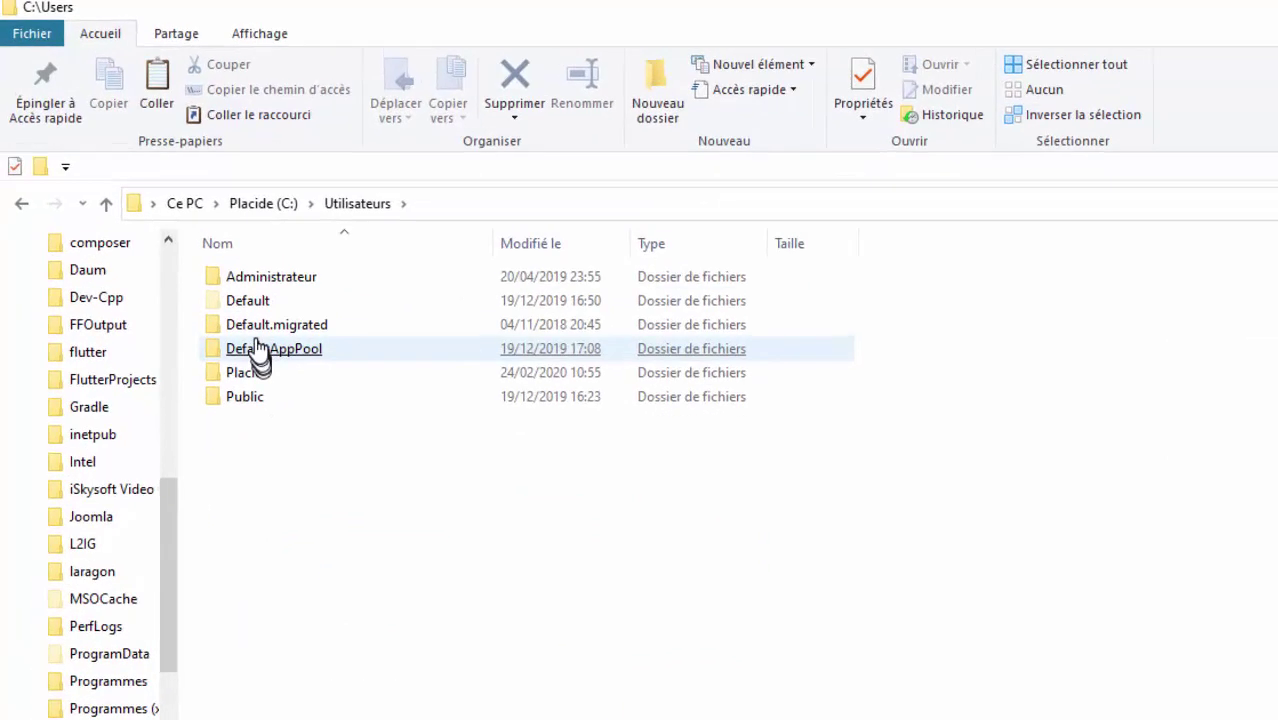
left_click(251, 400)
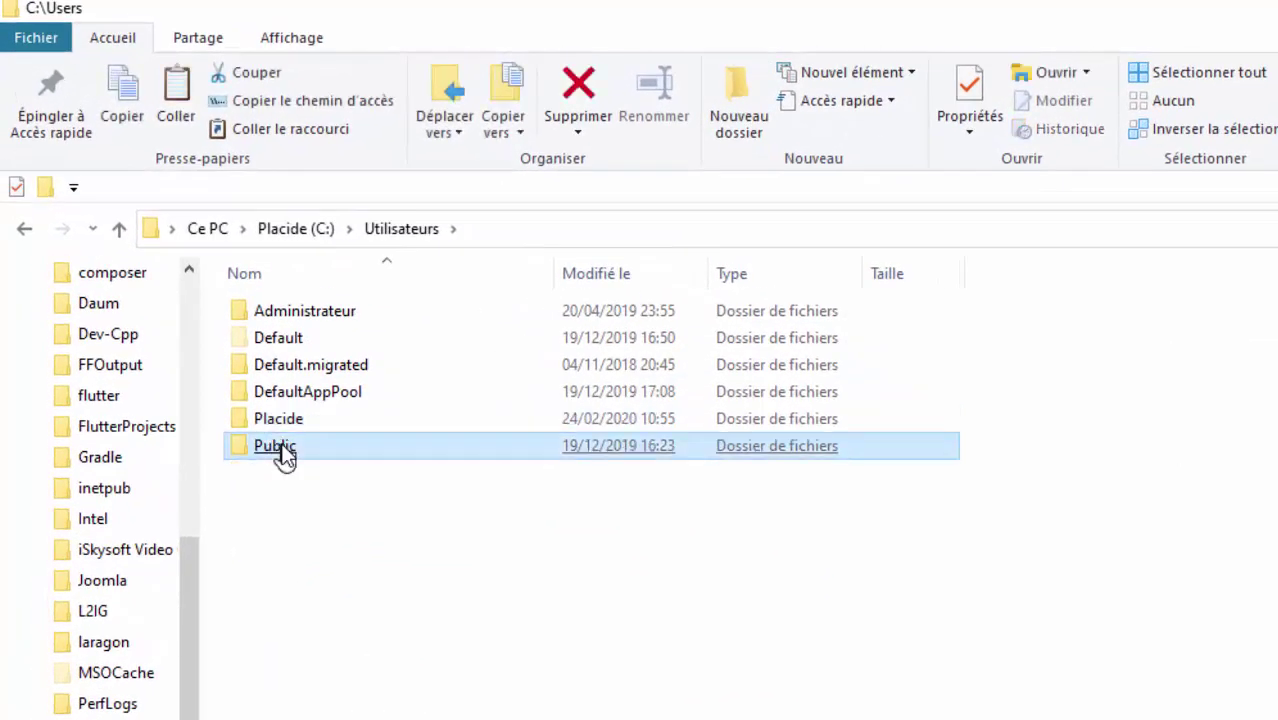
left_click(306, 421)
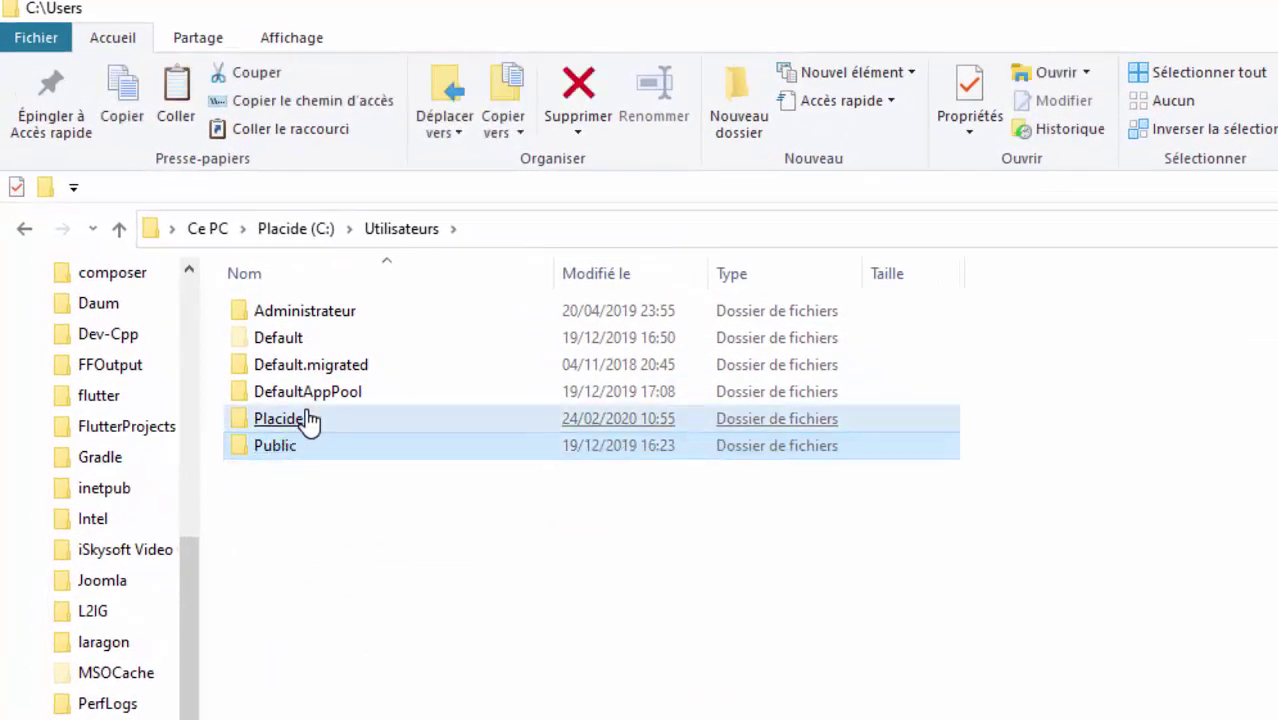
double_click(308, 420)
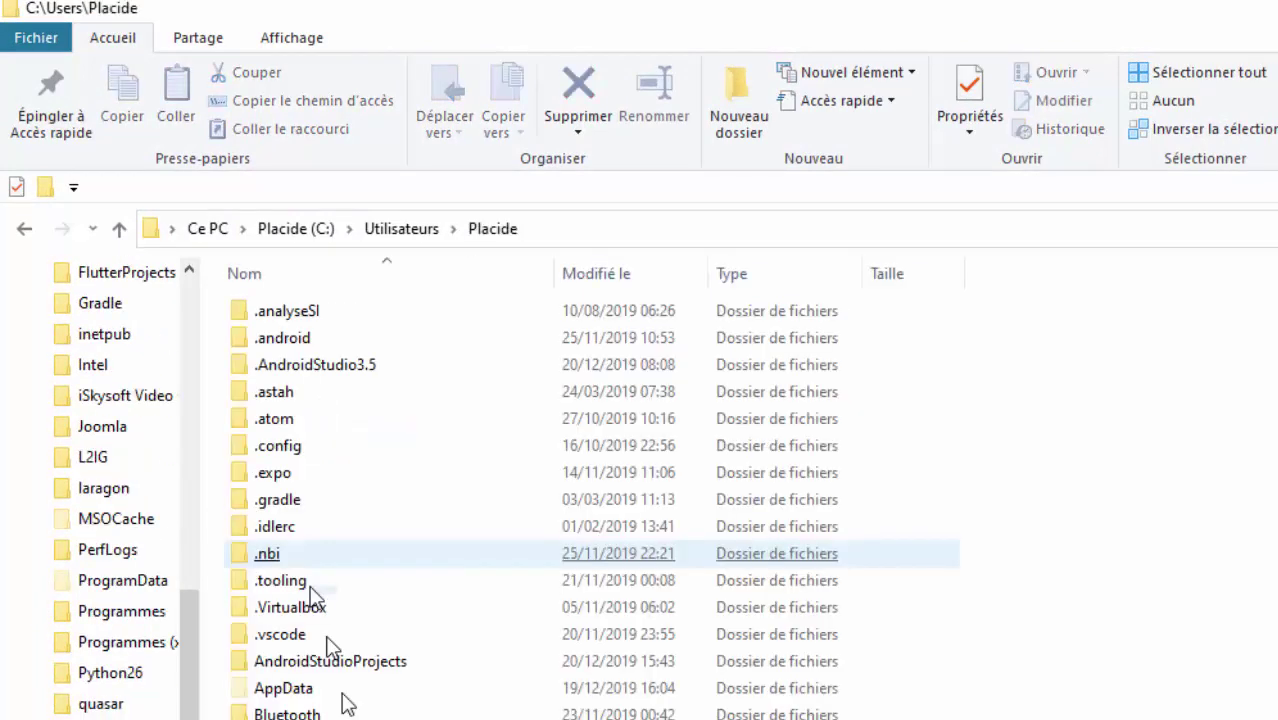